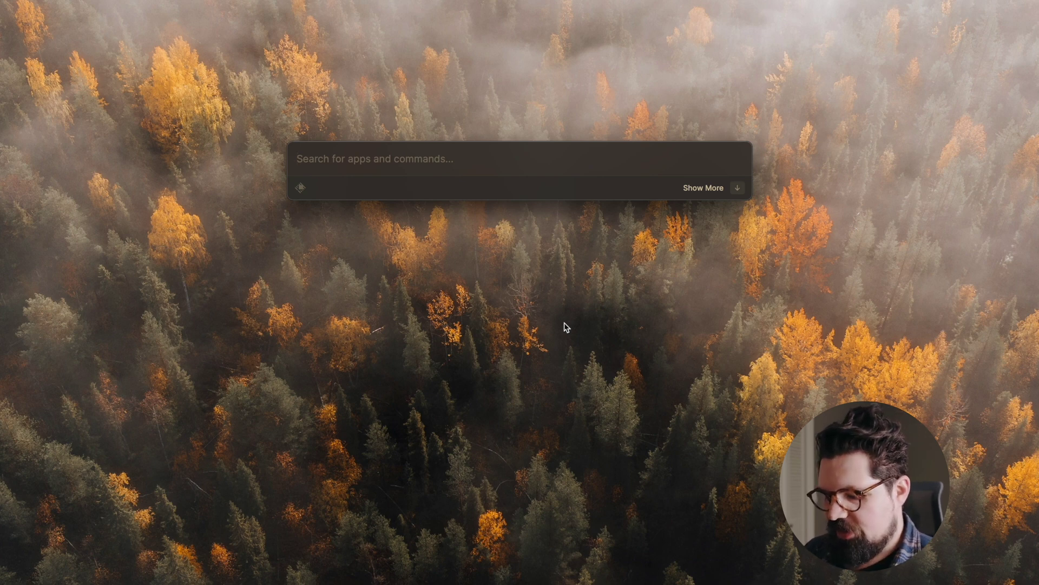
Search the launcher for "tmuc" and open the tmux cheat sheet quicklink.
text(tmuc)
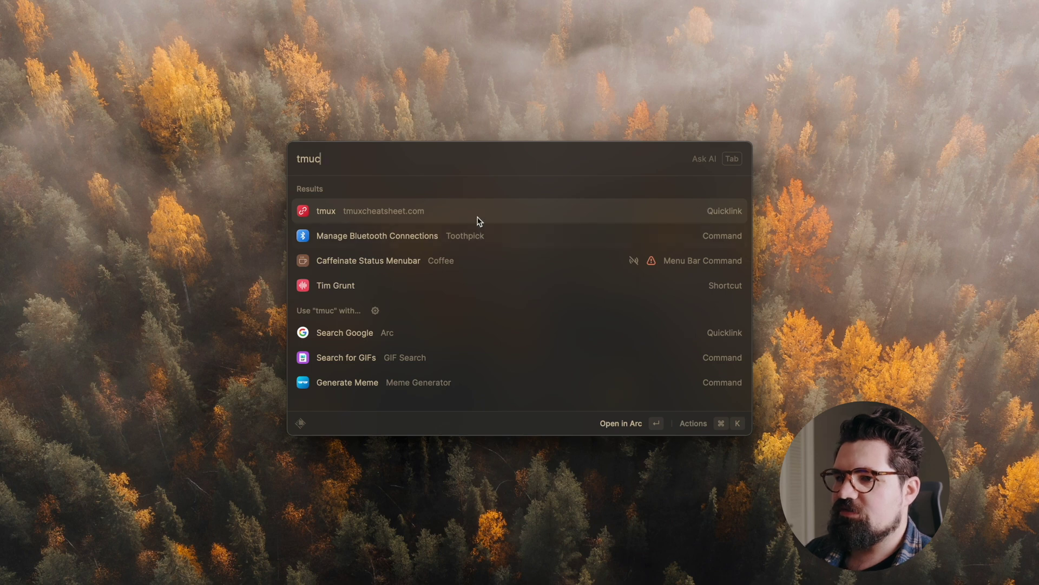
key(Return)
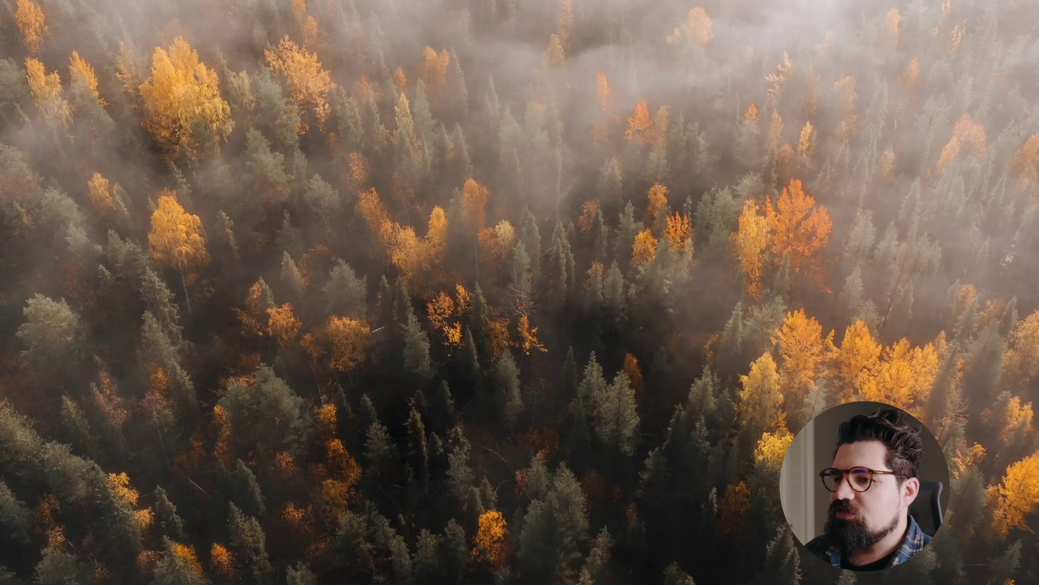
Open the ipfs quicklink with the query QmWJEgZRsmtqo2YD1bKzCz6f1mfYu17WkPuzkz7L6Z7xQ1.
key(alt+space)
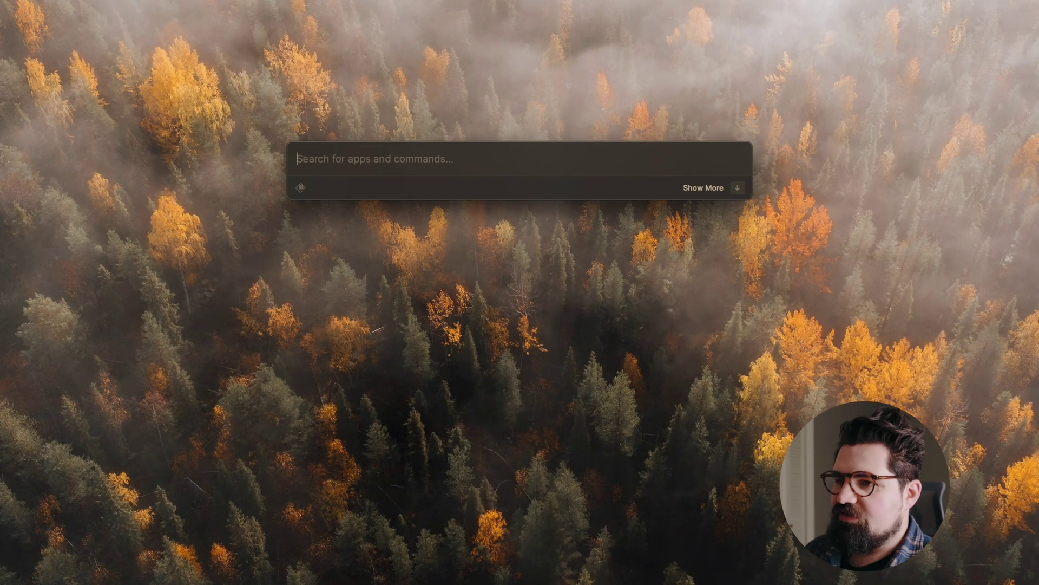
text(i)
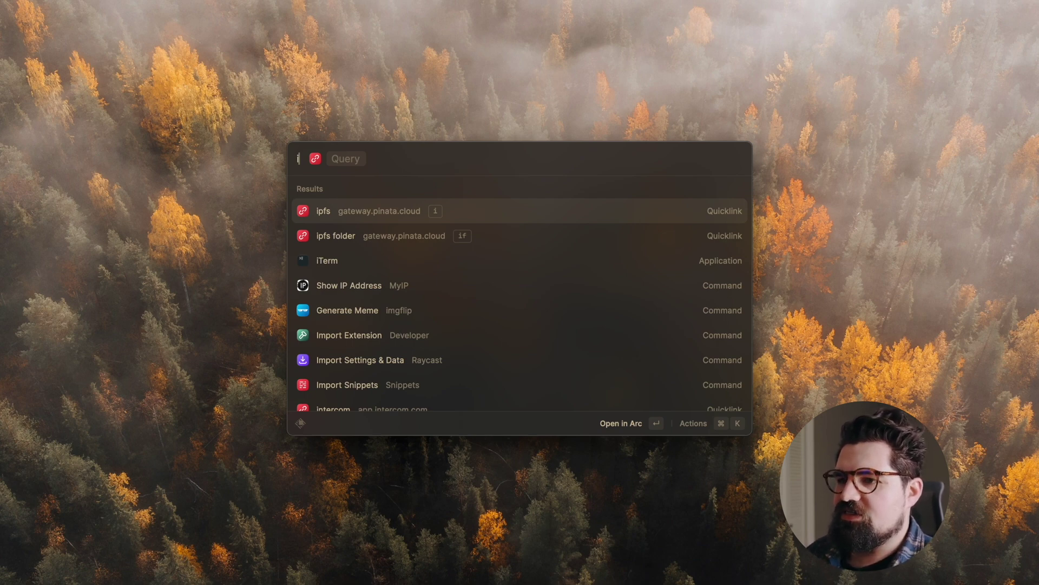
key(Down)
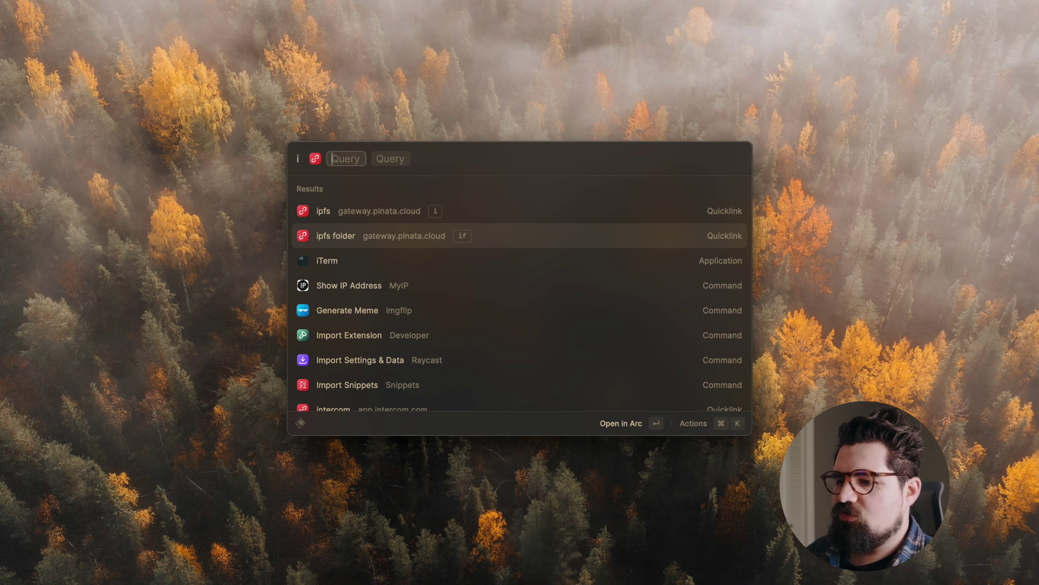
key(shift+Tab)
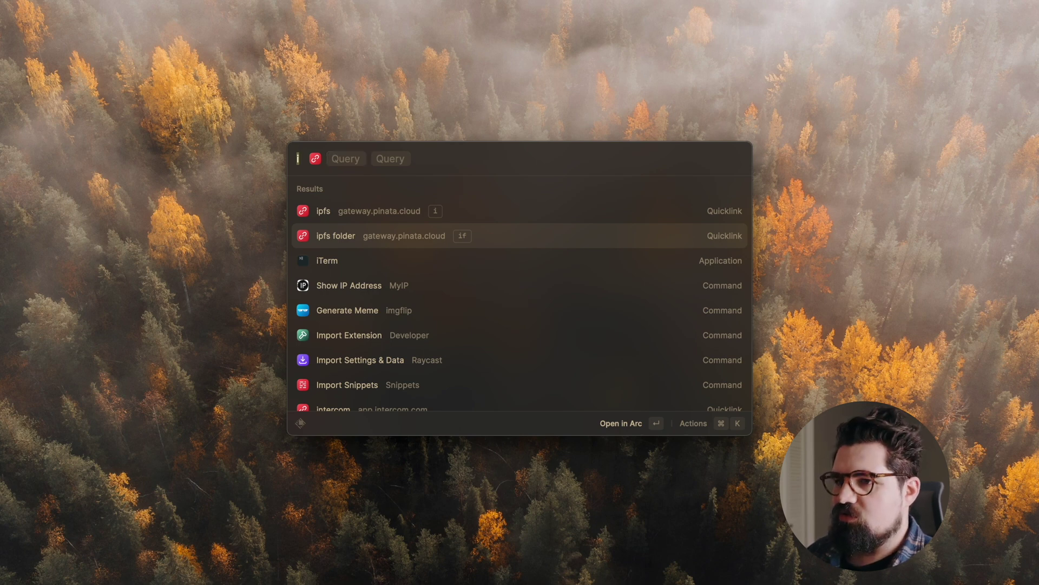
key(Up)
key(Tab)
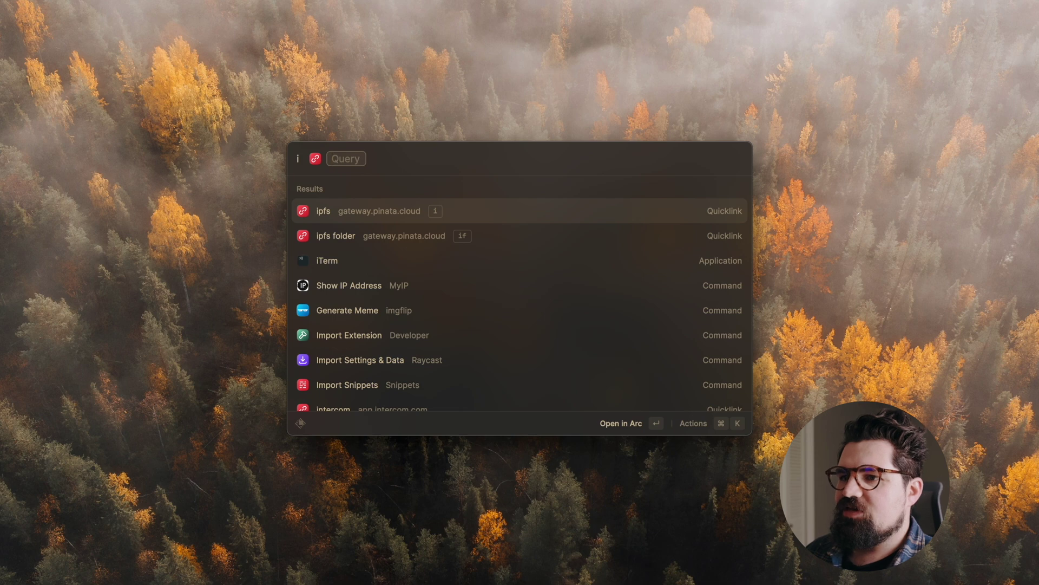
text(QmWJEgZRsmtqo2YD1bKzCz6f1mfYu17WkPuzkz7L6Z7xQ1)
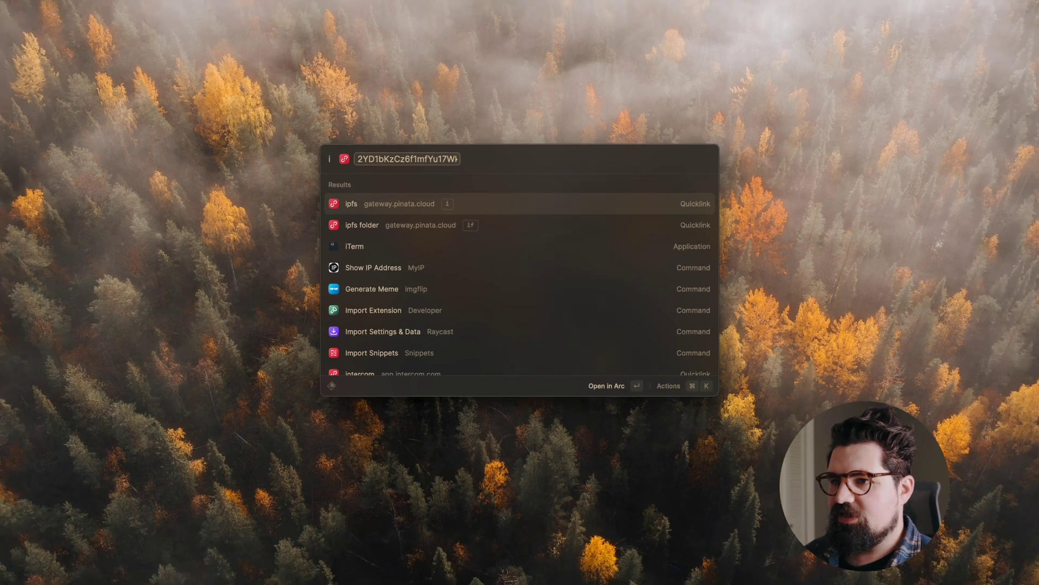
key(Return)
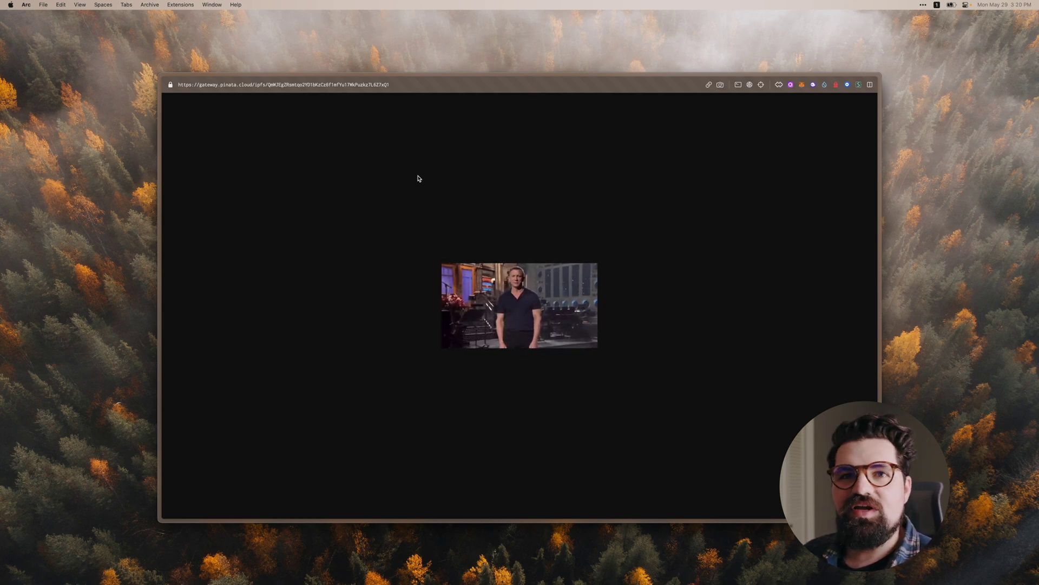
Close the IPFS image page and bring up the launcher's search.
key(super+w)
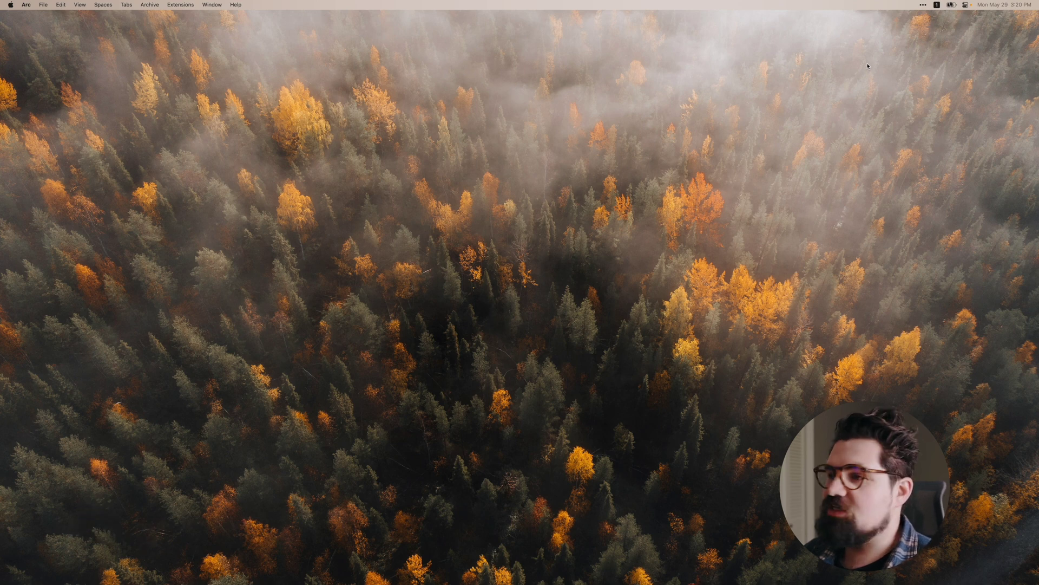
key(super+space)
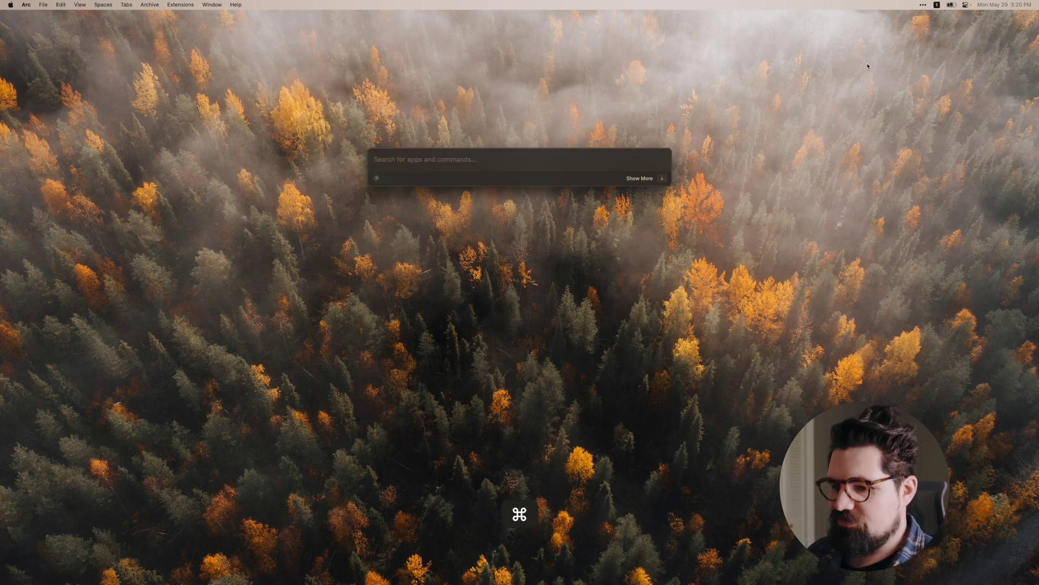
text(quick)
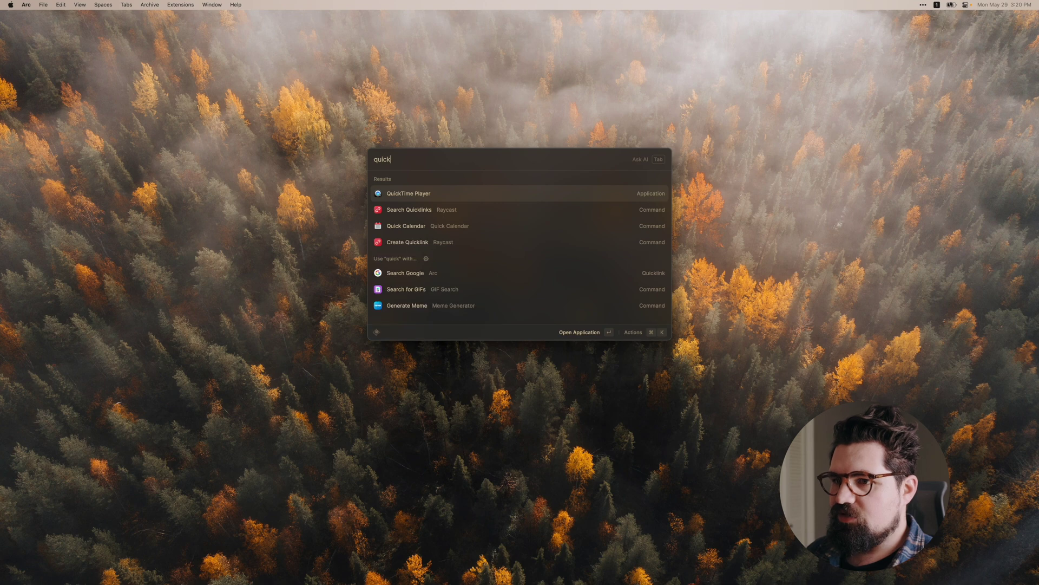
key(BackSpace)
key(BackSpace)
key(BackSpace)
key(BackSpace)
key(BackSpace)
Search the launcher for "toggle" and run the Toggle Floating Notes Window command.
text(toggle)
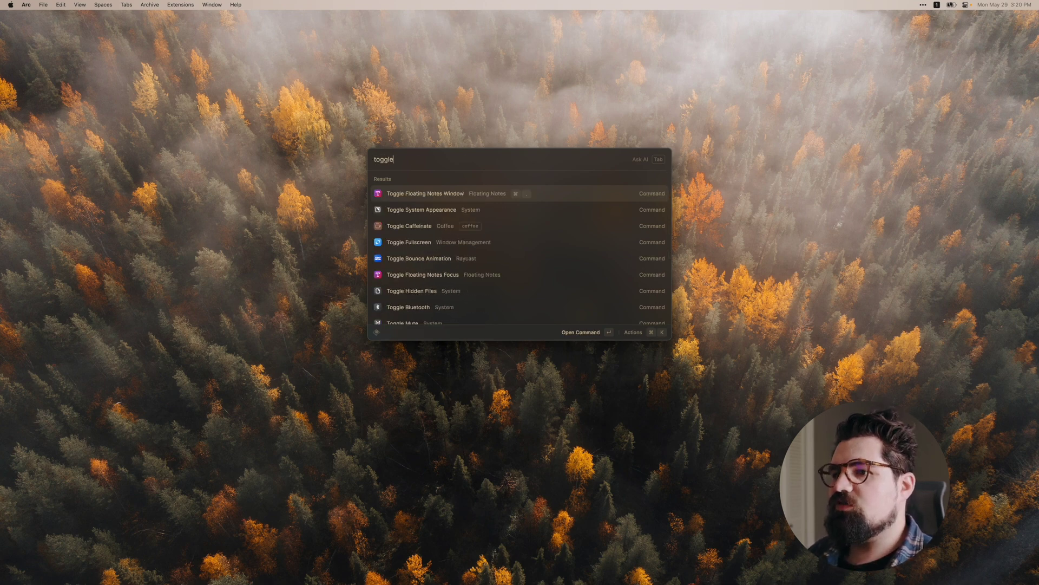
key(Return)
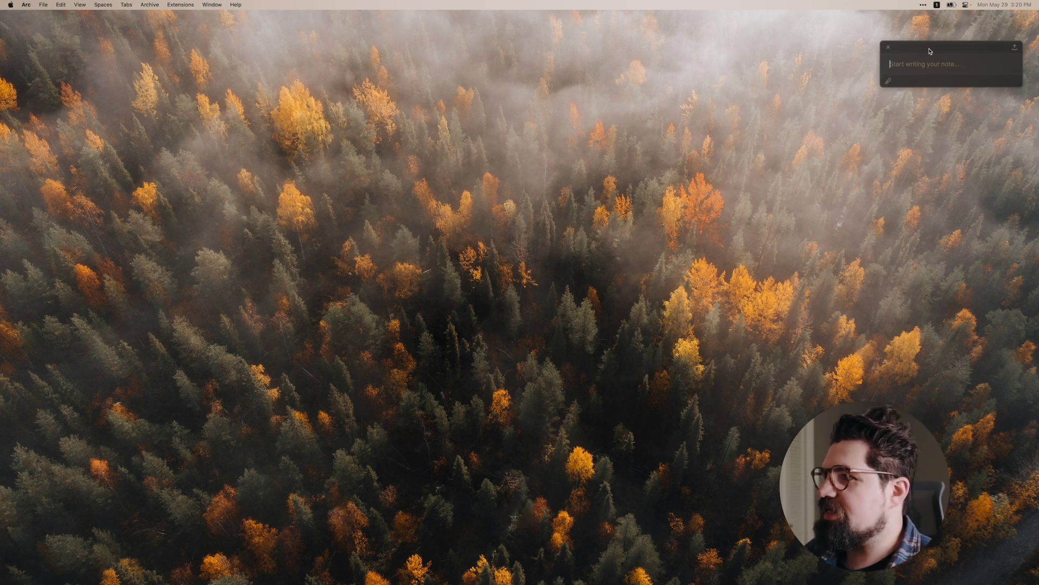
Write some placeholder characters in the floating note and clear them again.
click(889, 81)
click(930, 63)
text(asdfasdfasd)
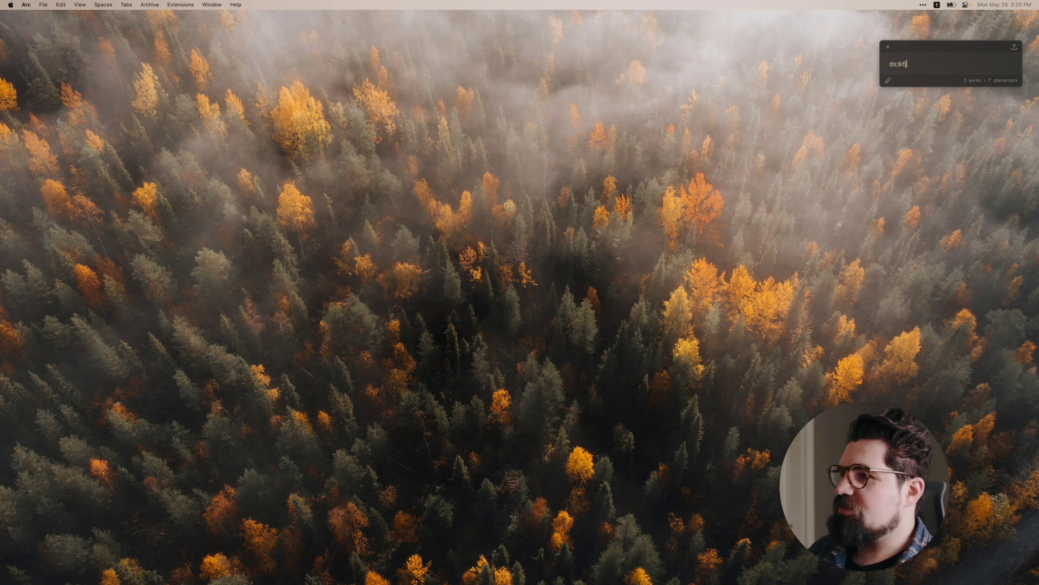
key(BackSpace)
key(BackSpace)
key(BackSpace)
key(BackSpace)
key(BackSpace)
key(BackSpace)
key(BackSpace)
key(BackSpace)
key(BackSpace)
key(BackSpace)
key(BackSpace)
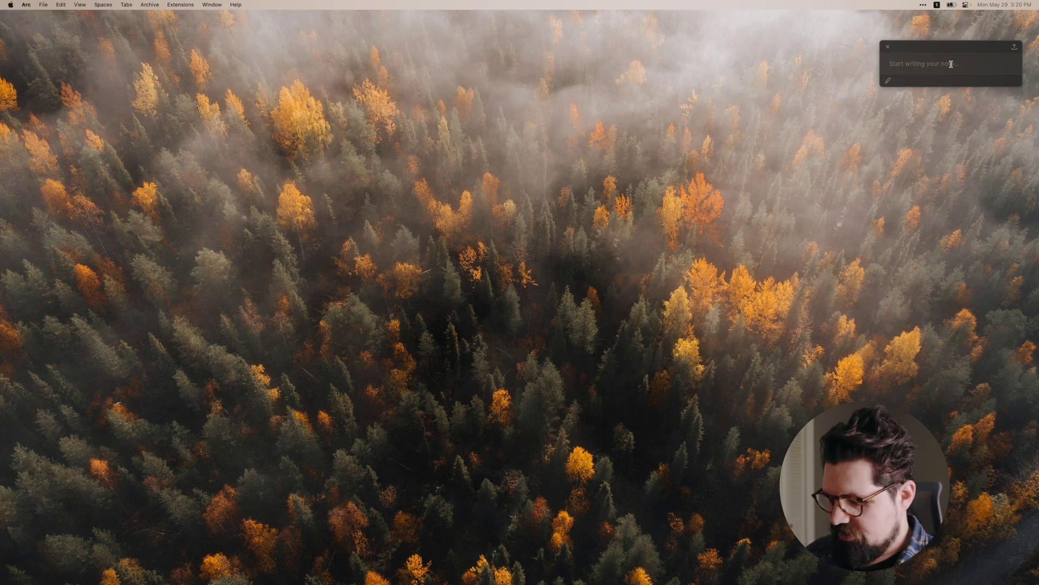
Toggle the floating note window off and on several times, ending with it hidden.
key(super)
key(super)
key(super)
key(super)
key(super)
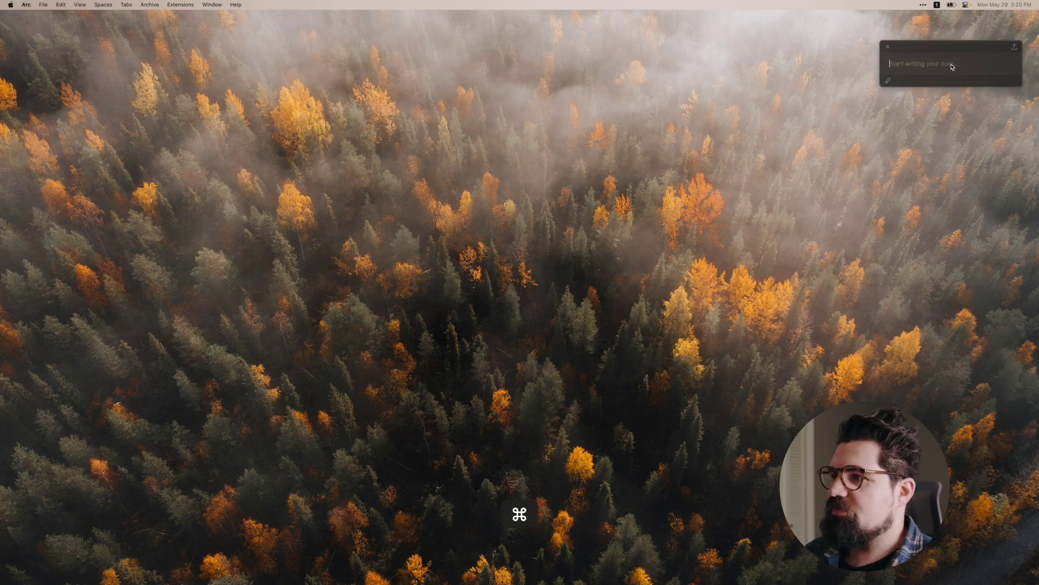
key(super)
key(super)
key(super)
key(super)
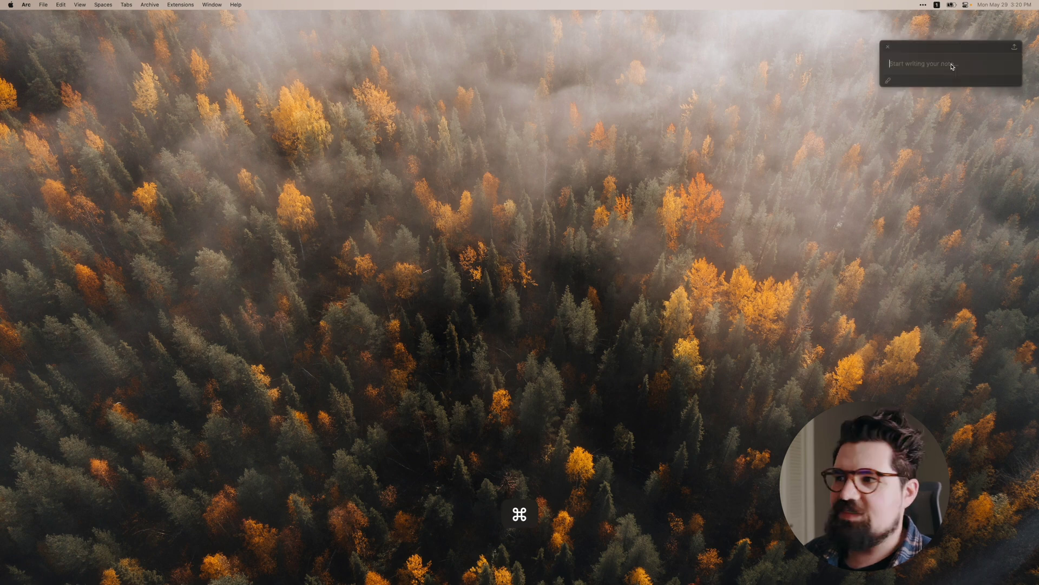
key(super)
key(super)
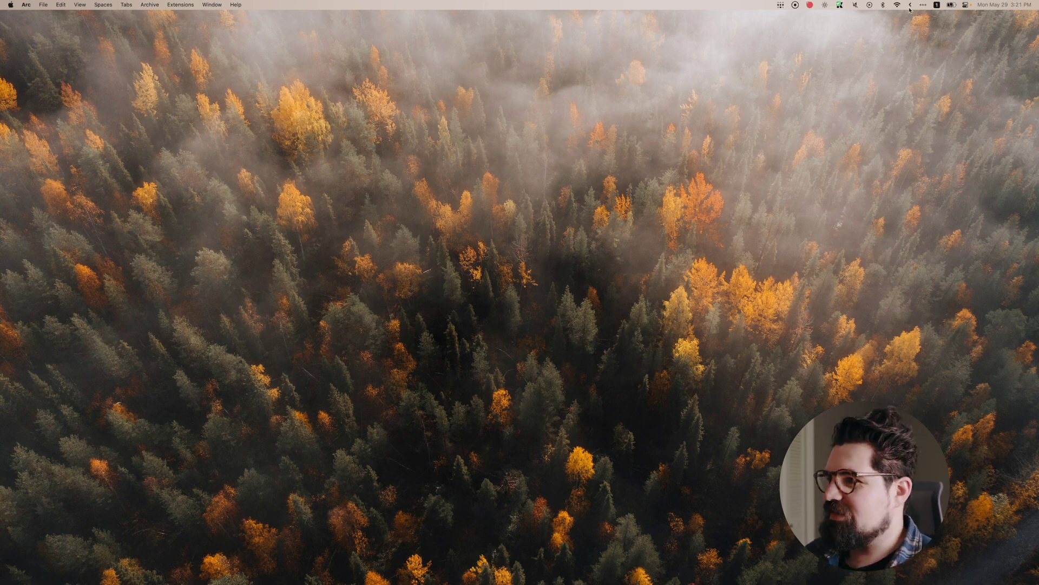
Calculate 50 * 60 in the launcher and copy the answer.
mouse_move(1035, 583)
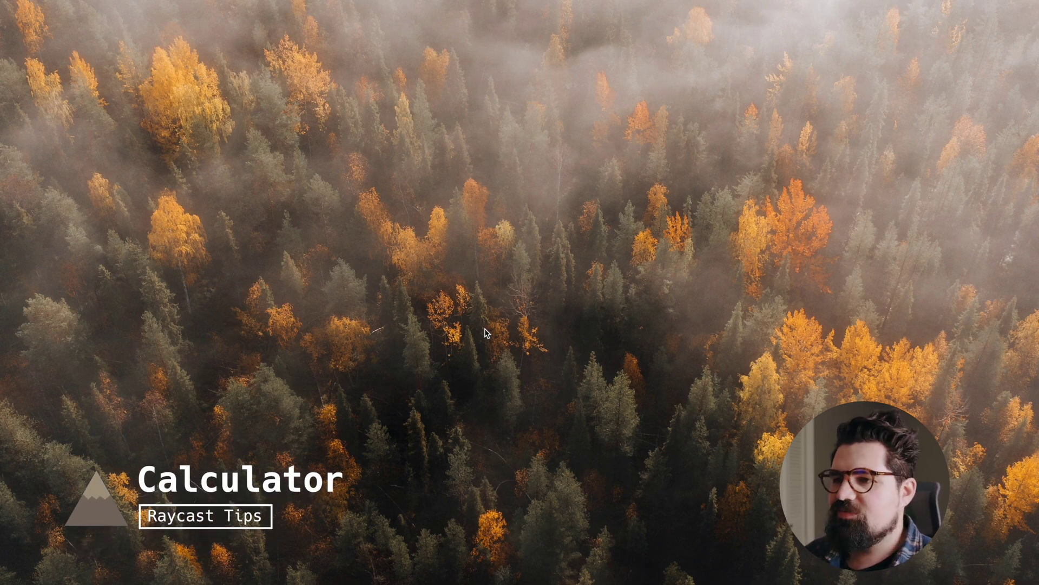
key(alt+space)
text(50 * 60)
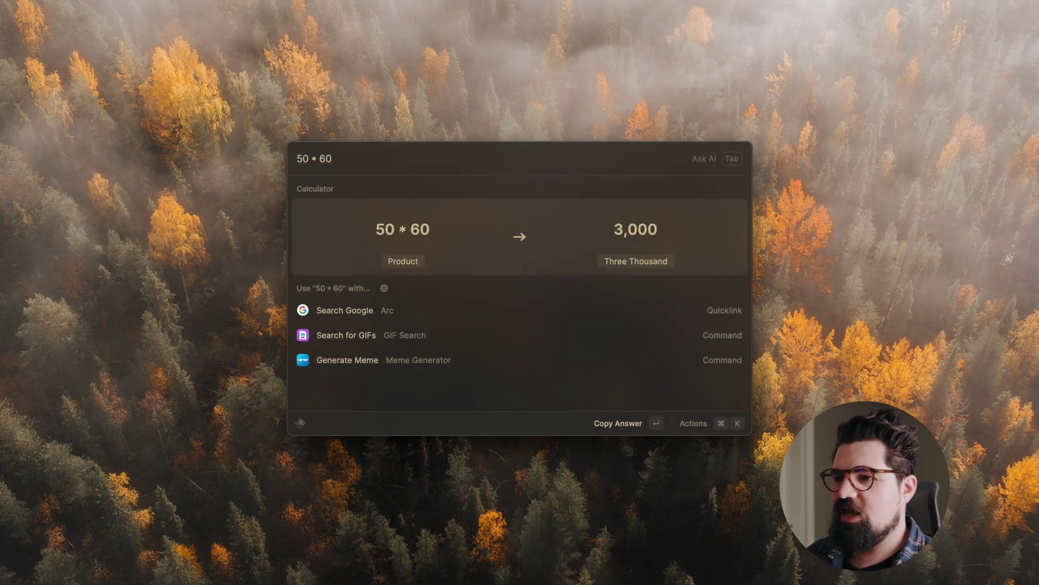
key(Return)
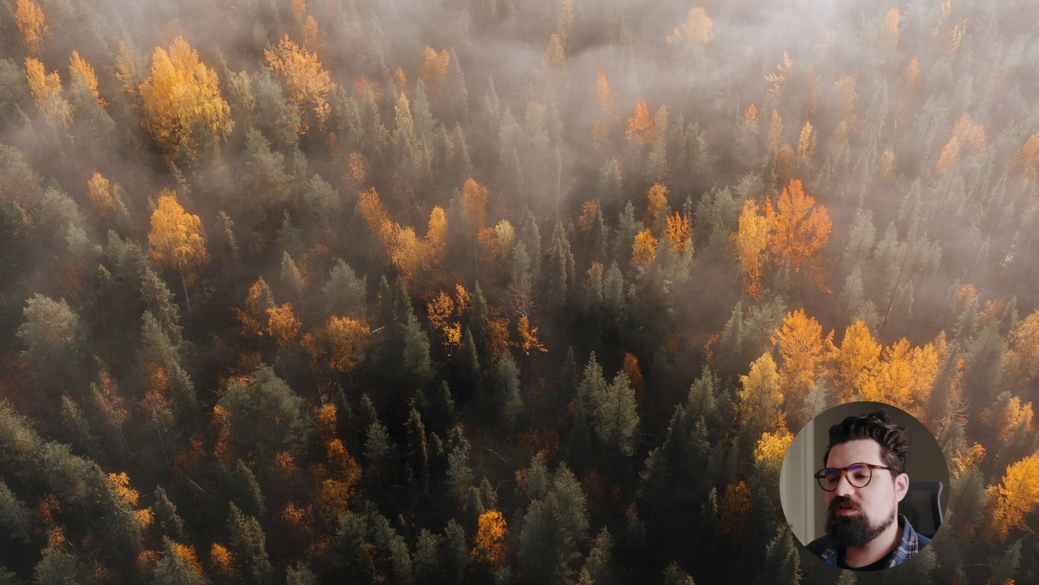
Search the launcher for "cal", open Calculator History, browse the past calculations and return to the search.
key(alt+space)
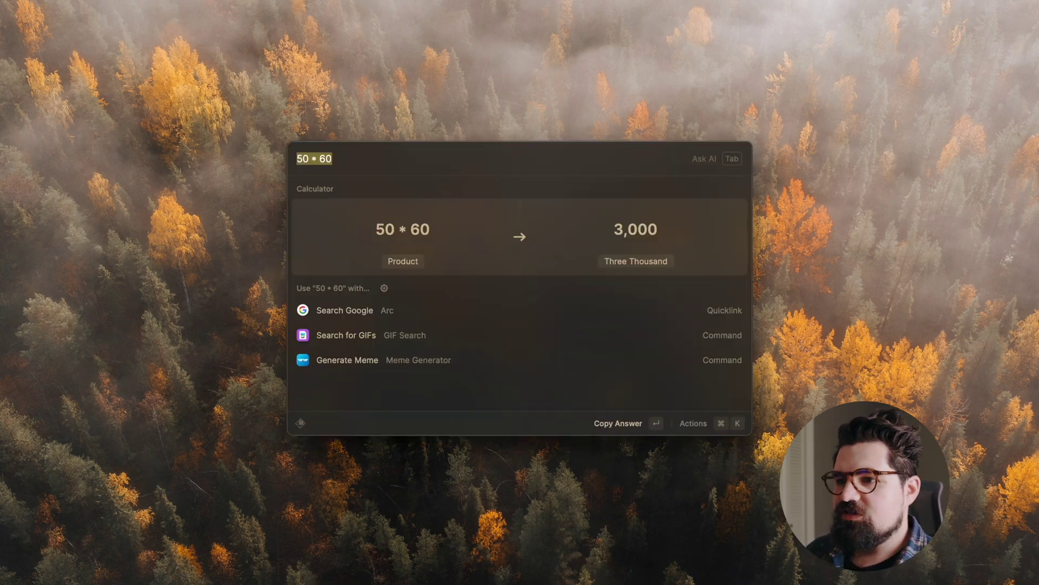
text(cal)
key(Down)
key(Return)
key(Down)
key(Down)
key(Down)
key(Down)
key(Down)
key(Down)
key(Down)
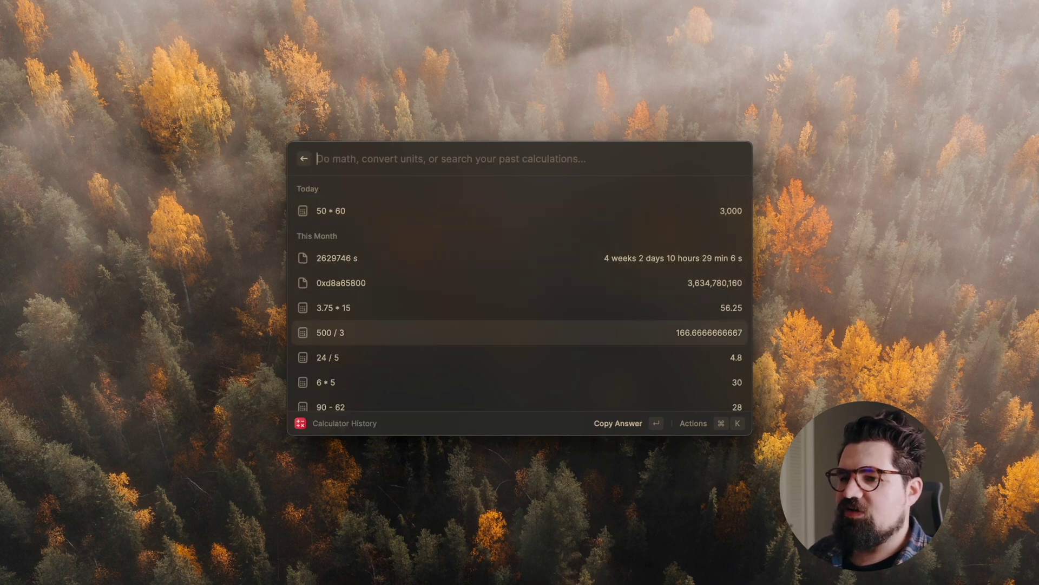
key(Down)
key(Escape)
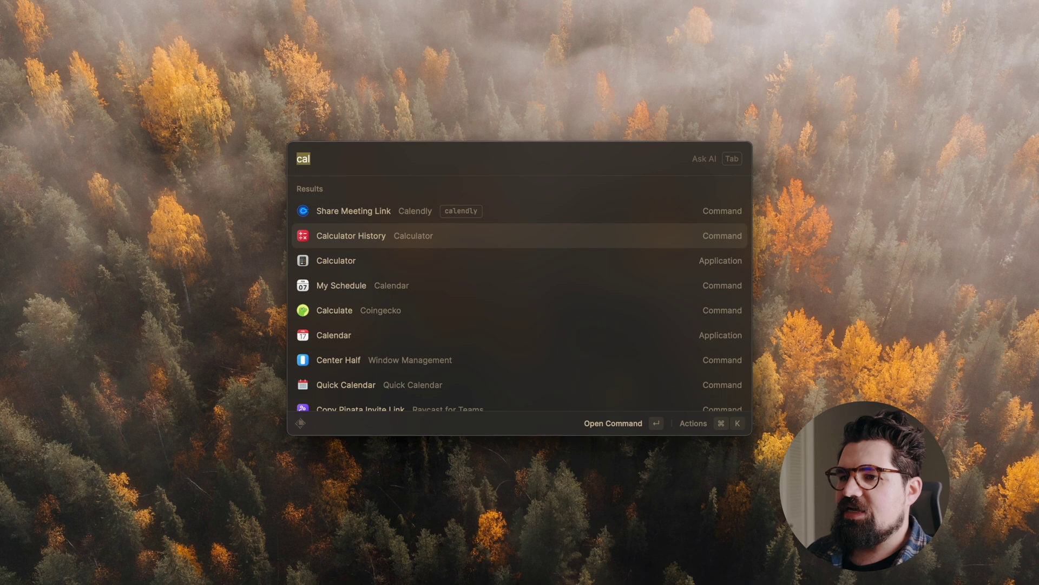
Convert 20 c to degrees Fahrenheit in the launcher and dismiss it.
key(BackSpace)
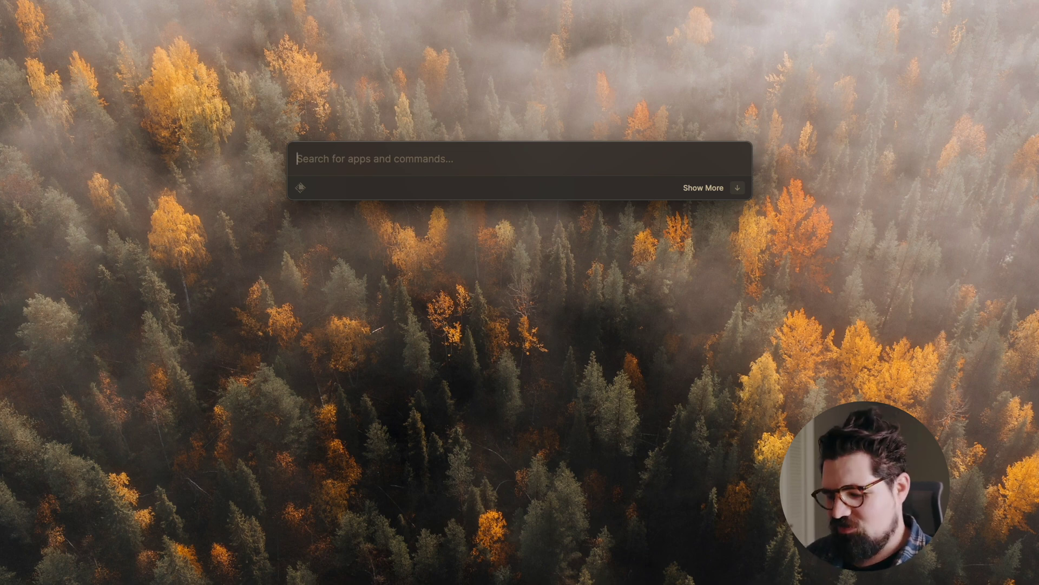
text(20 cel)
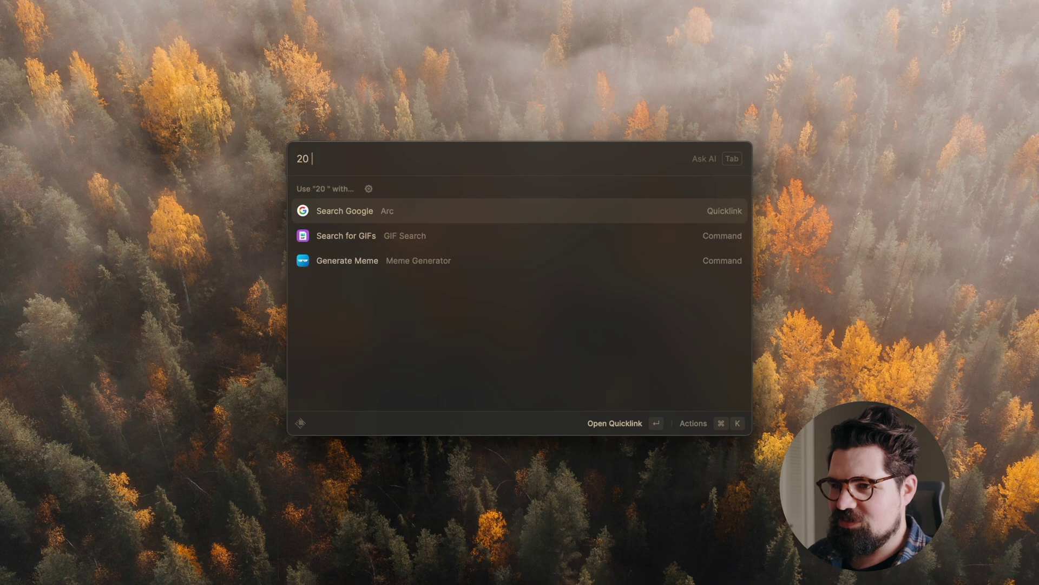
key(BackSpace)
key(BackSpace)
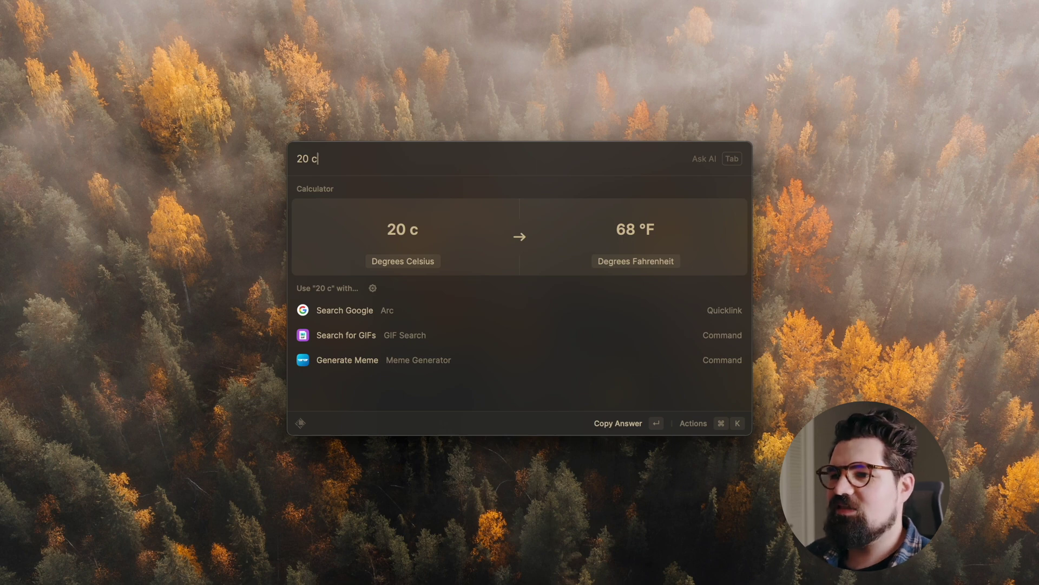
key(Escape)
key(Escape)
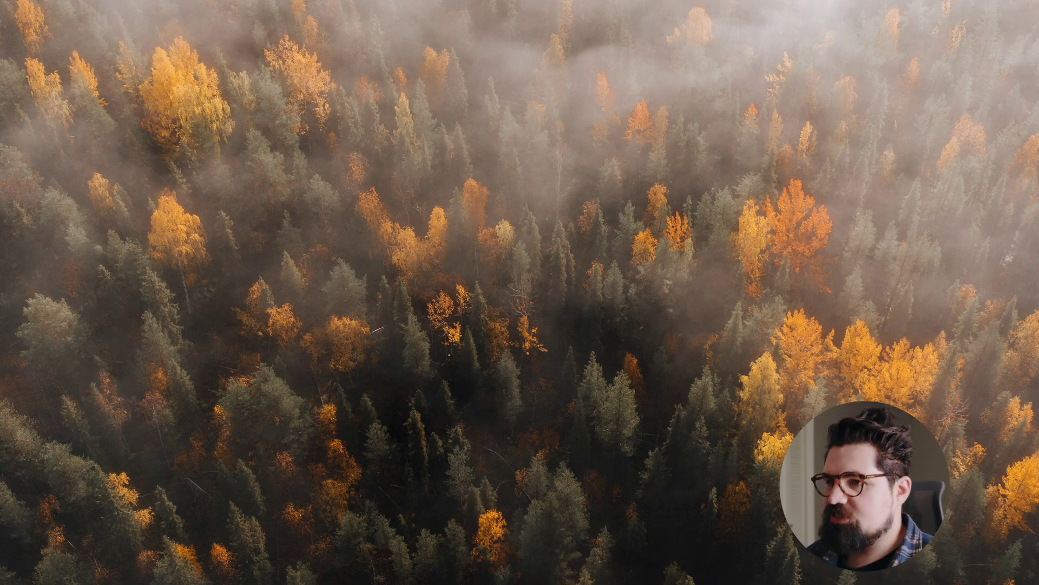
Open the clipboard history, filter its entries by "githu" and clear the filter.
key(super+shift+v)
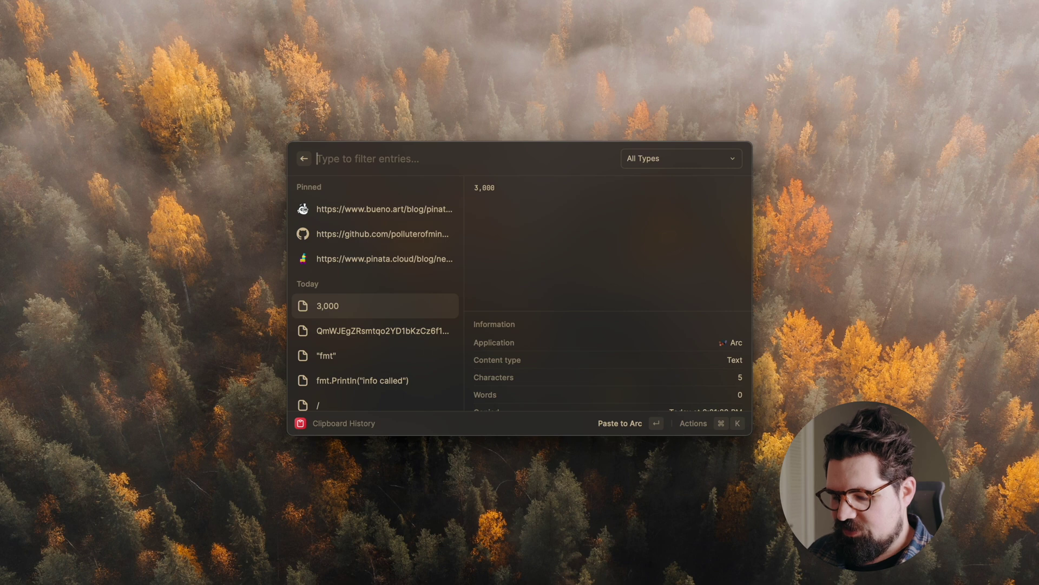
text(githu)
key(BackSpace)
key(BackSpace)
key(BackSpace)
key(BackSpace)
key(BackSpace)
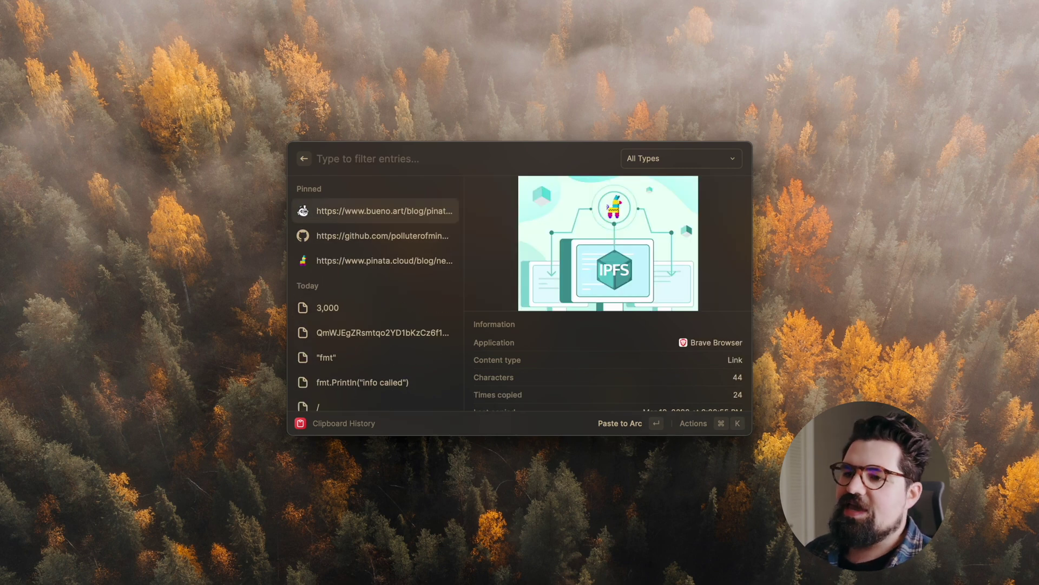
Paste the "fmt" text entry from the clipboard history into Arc.
key(Down)
key(Down)
key(Down)
key(Down)
key(Down)
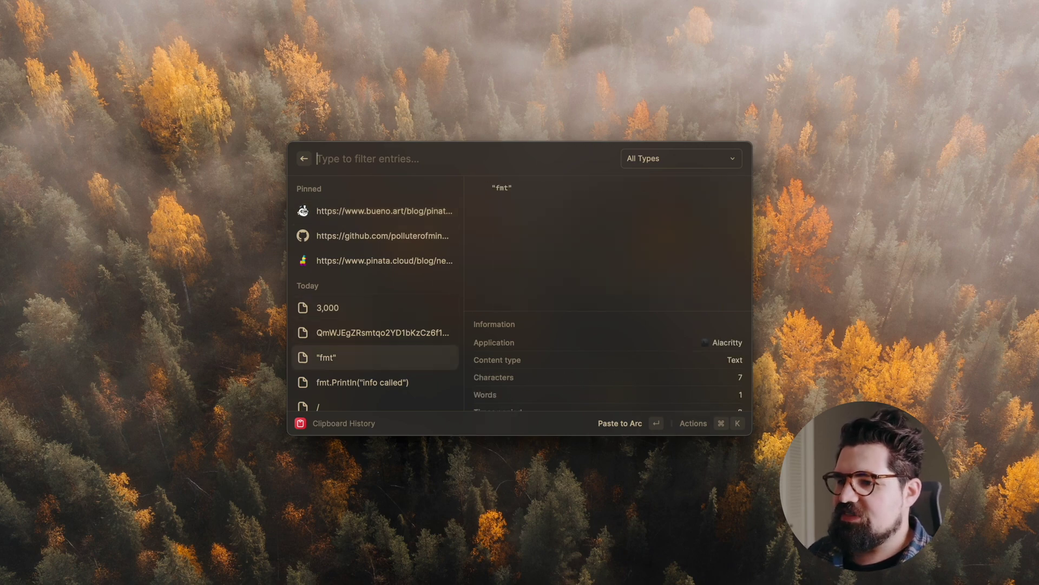
key(Return)
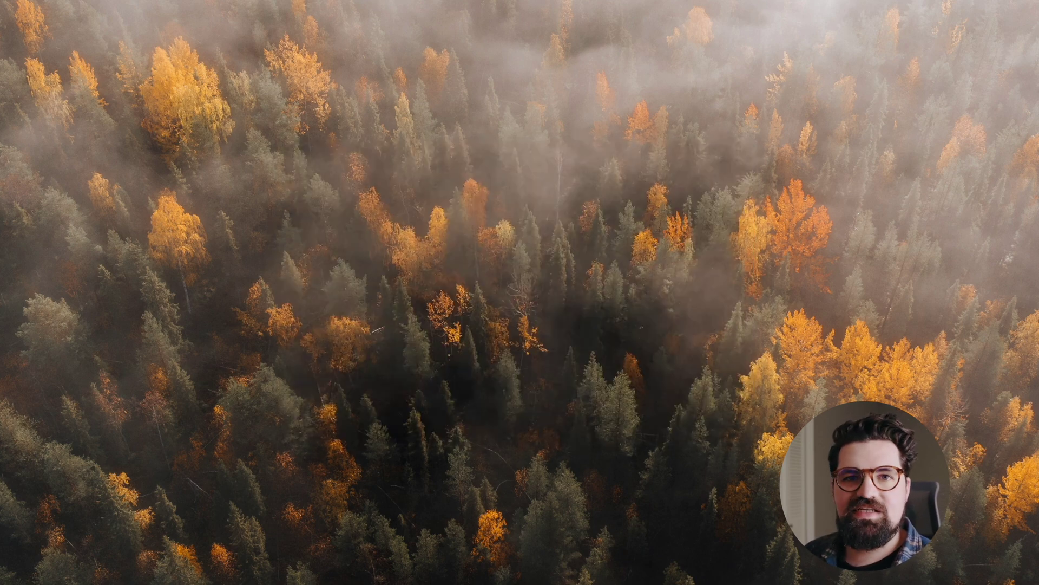
Open the clipboard history and view its content type filter options, keeping All Types.
key(shift+super+v)
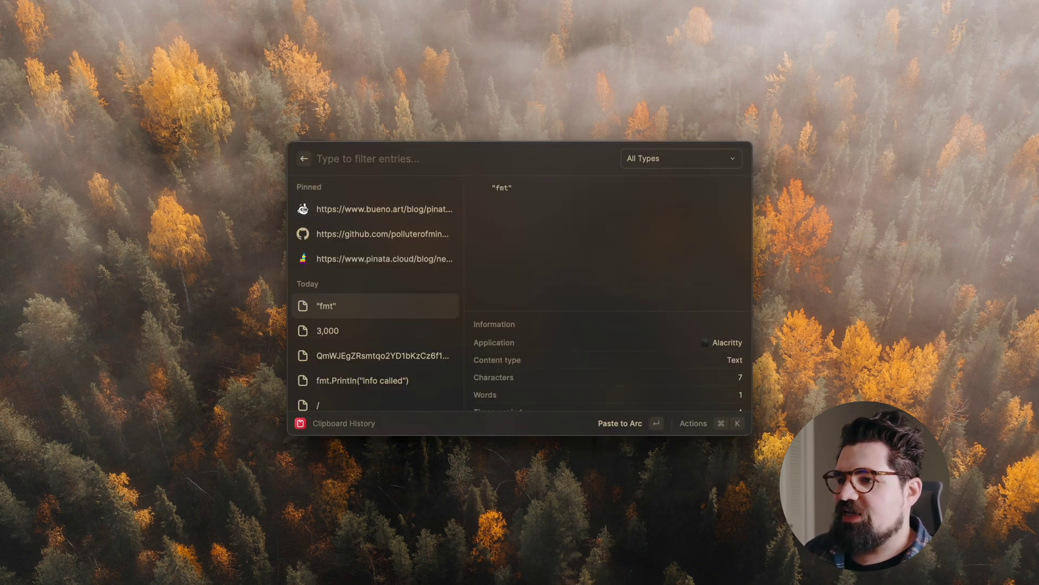
click(670, 159)
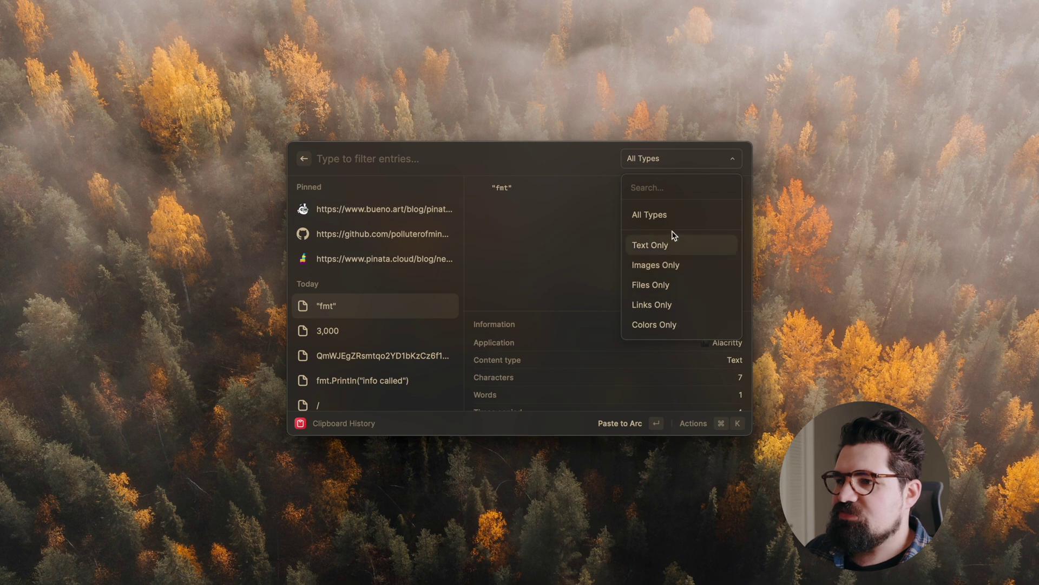
click(557, 158)
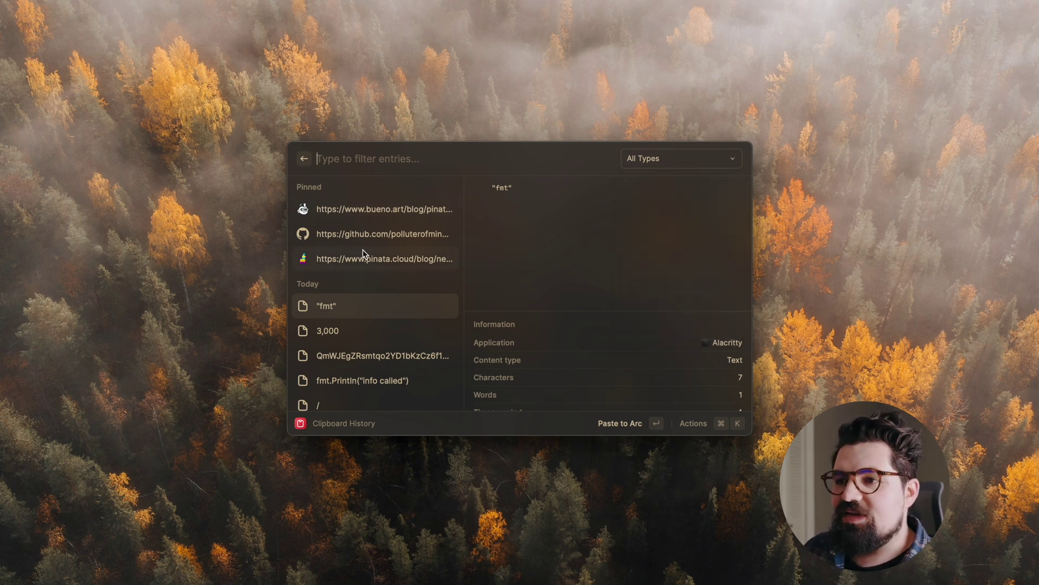
Browse the pinned links in the clipboard history and return to the "fmt" entry.
key(Up)
key(Up)
key(Up)
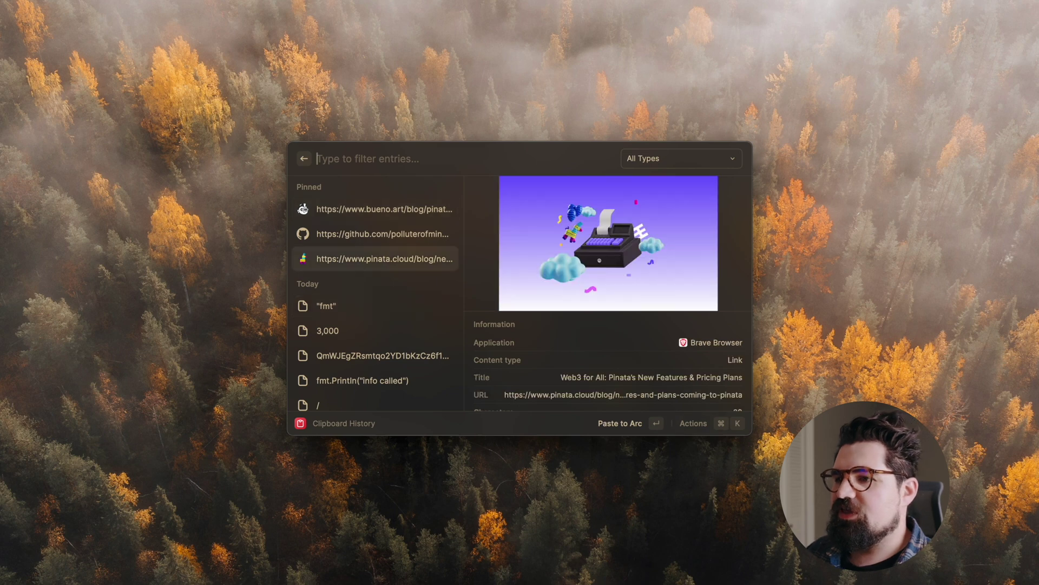
key(Down)
key(Down)
key(Down)
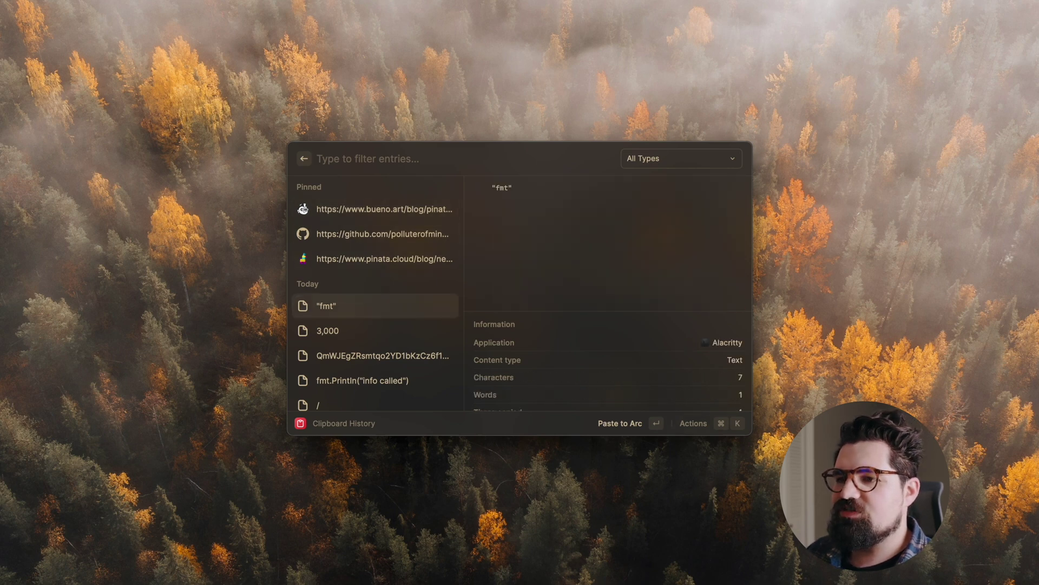
key(Up)
key(Up)
key(Down)
key(Down)
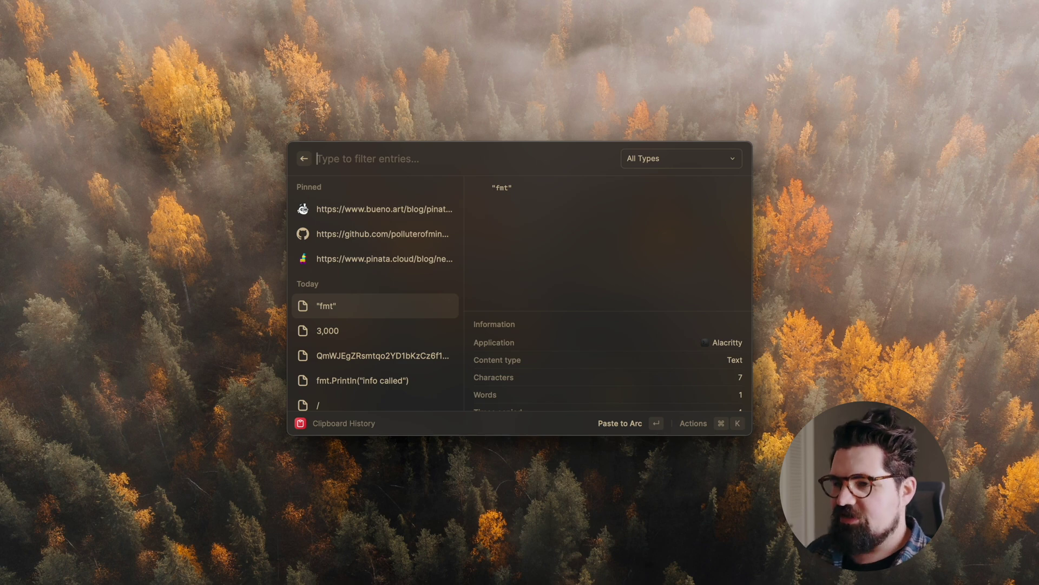
Filter the clipboard history by "#", browse the matching entries, then clear the filter and close the history.
text(#)
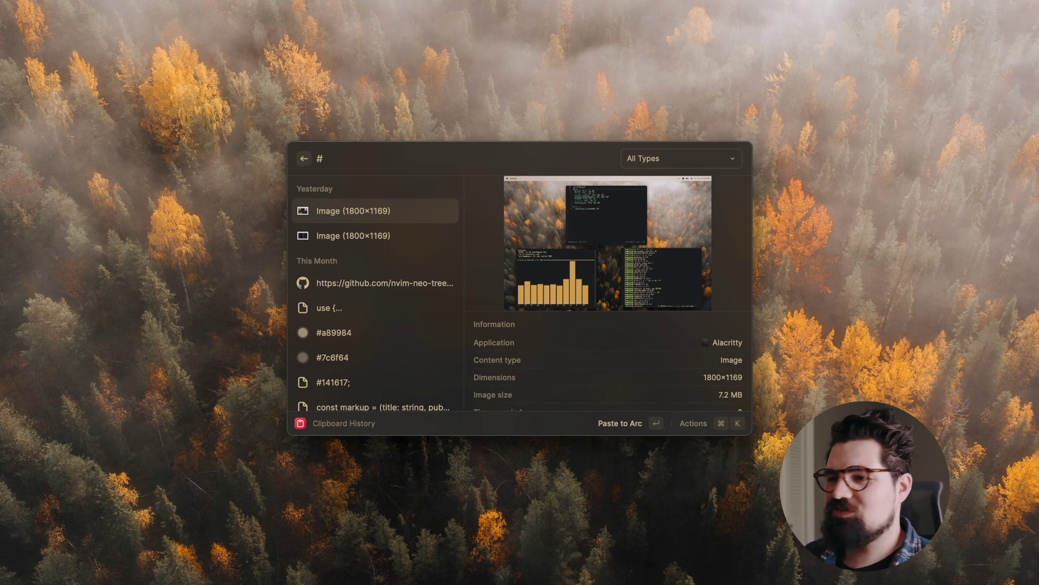
key(Down)
key(Down)
key(Down)
key(Down)
key(Down)
key(Up)
key(Down)
key(Up)
key(Down)
key(Down)
key(Down)
key(Down)
key(Down)
key(Down)
key(Down)
key(Down)
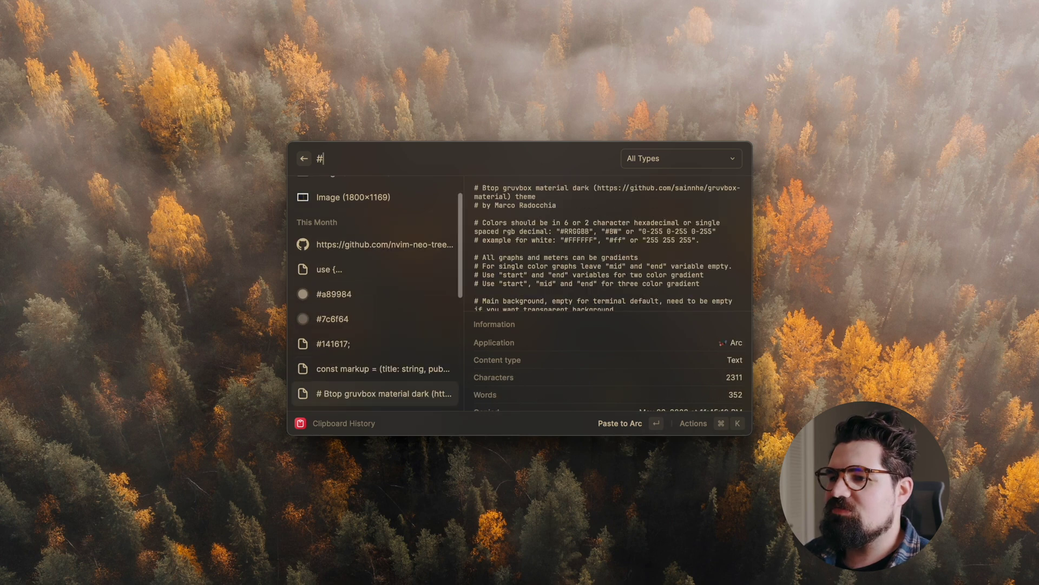
key(Down)
key(Down)
key(Down)
key(Up)
key(BackSpace)
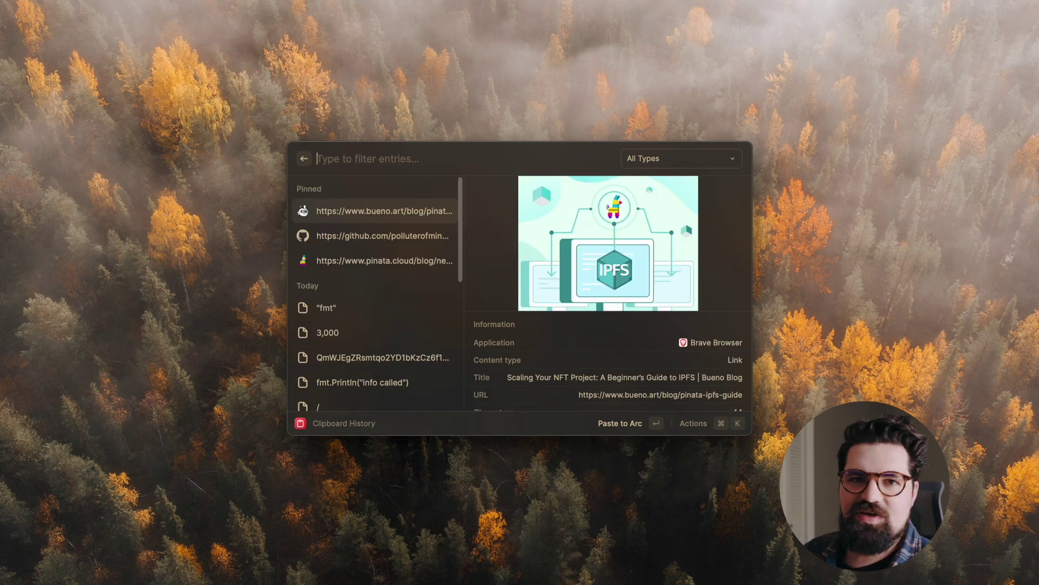
key(Escape)
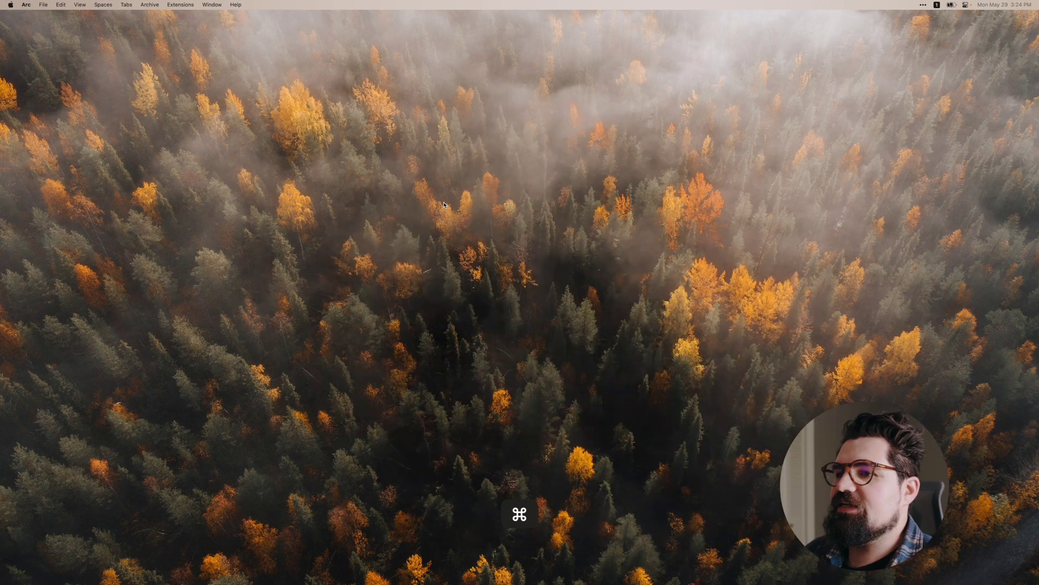
Open Alacritty by searching the launcher for "ala", then switch back to the first desktop.
key(super+space)
text(ala)
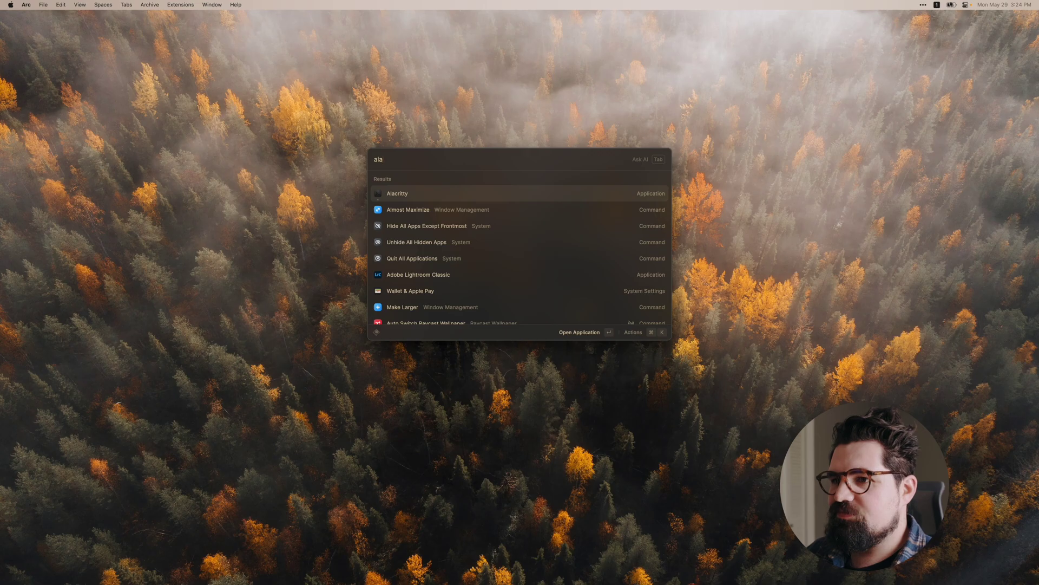
key(Return)
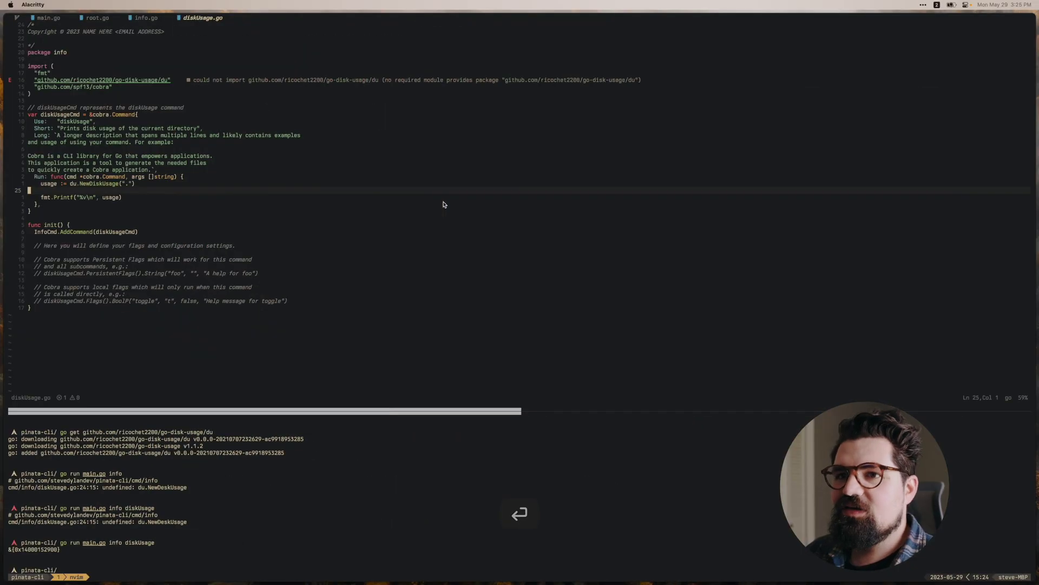
key(super+1)
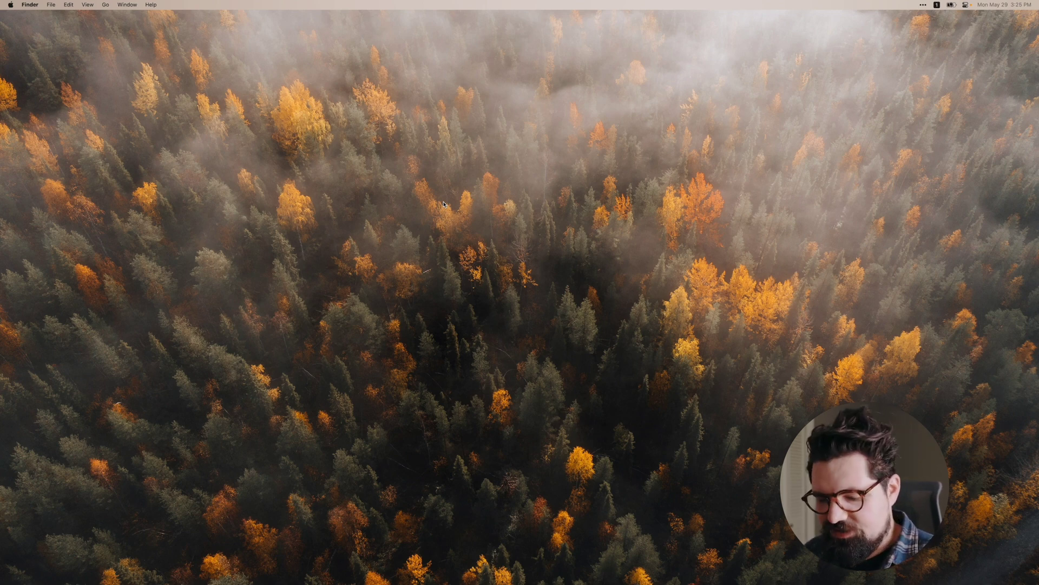
Bring up an Alacritty terminal window on the empty desktop and dismiss it.
key(ctrl+t)
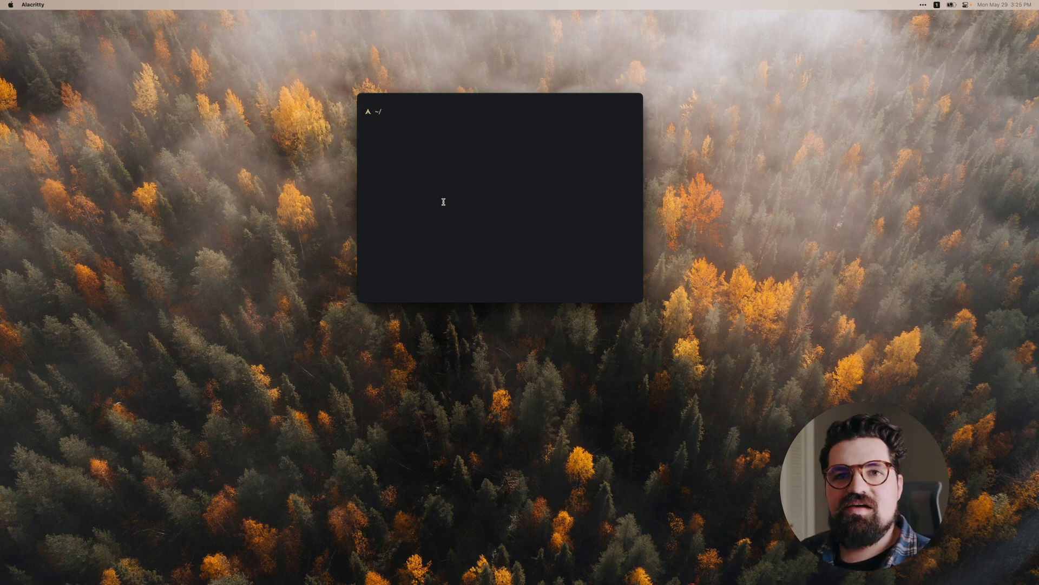
key(ctrl+t)
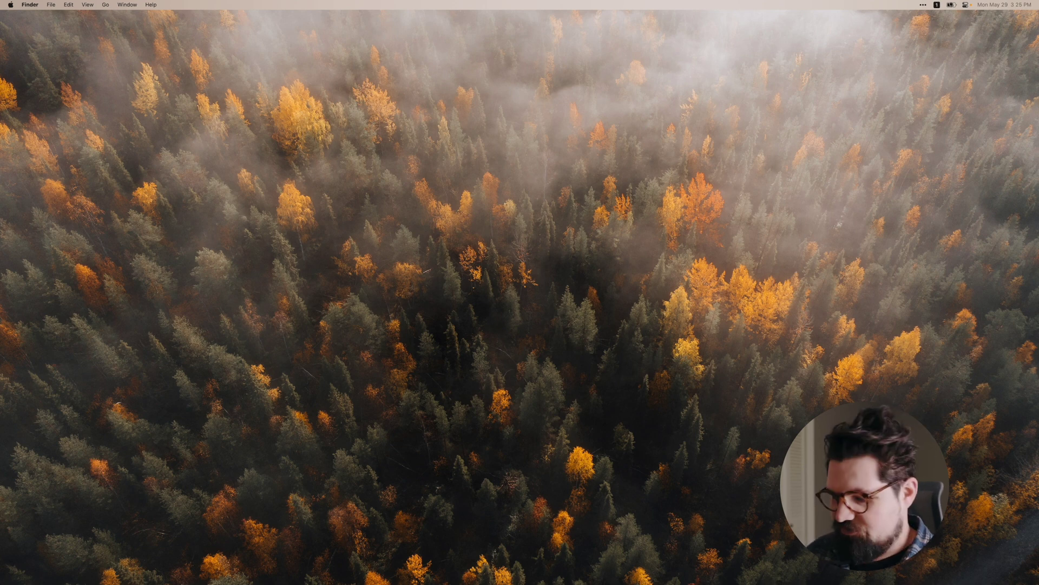
Open and dismiss the emoji search, and do the same with the Giphy GIF search.
key(ctrl+e)
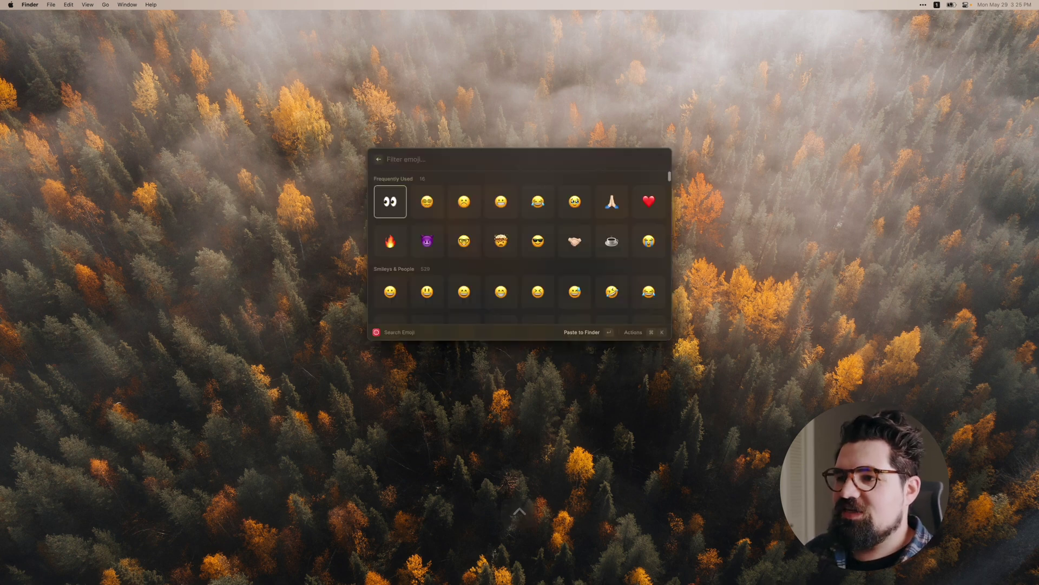
key(Escape)
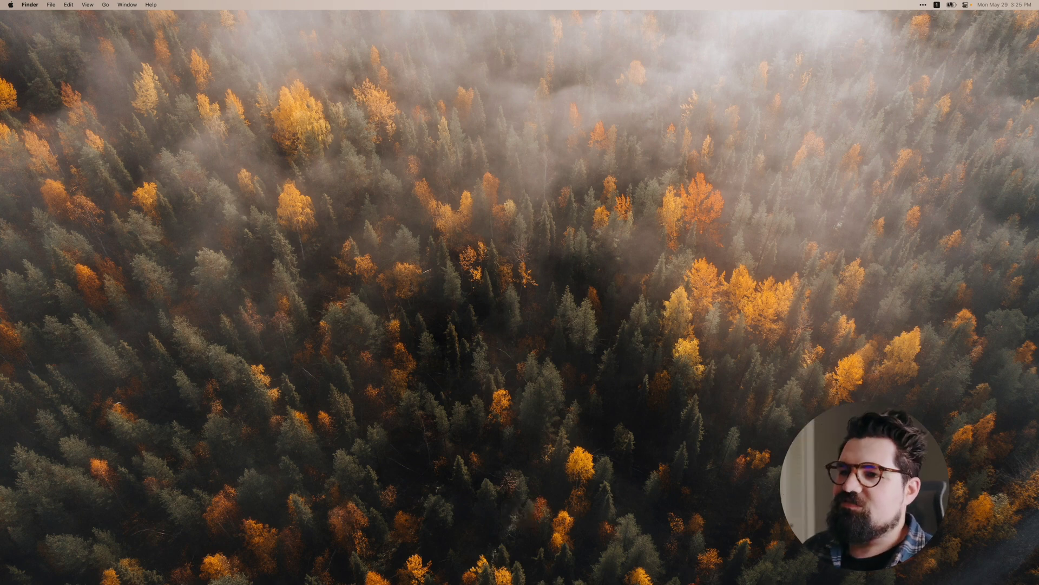
key(alt+super+g)
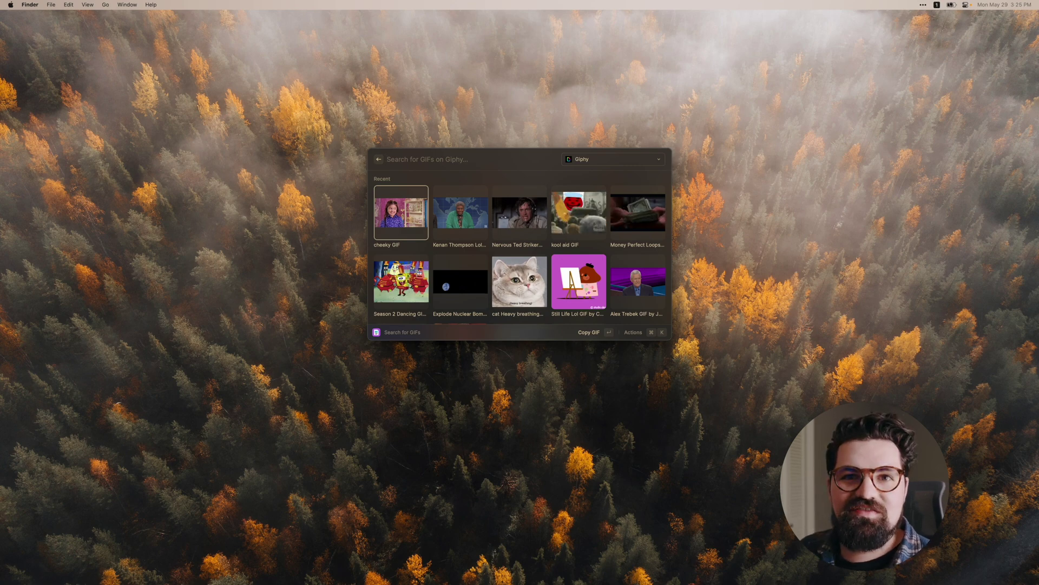
key(Escape)
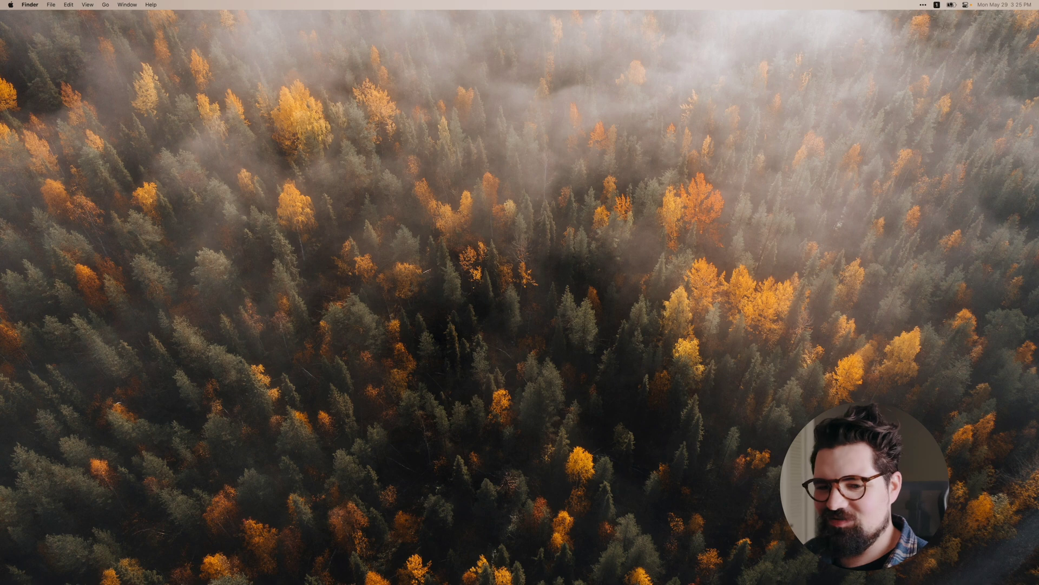
Open the Generate Meme command to view its templates and dismiss it.
key(super+space)
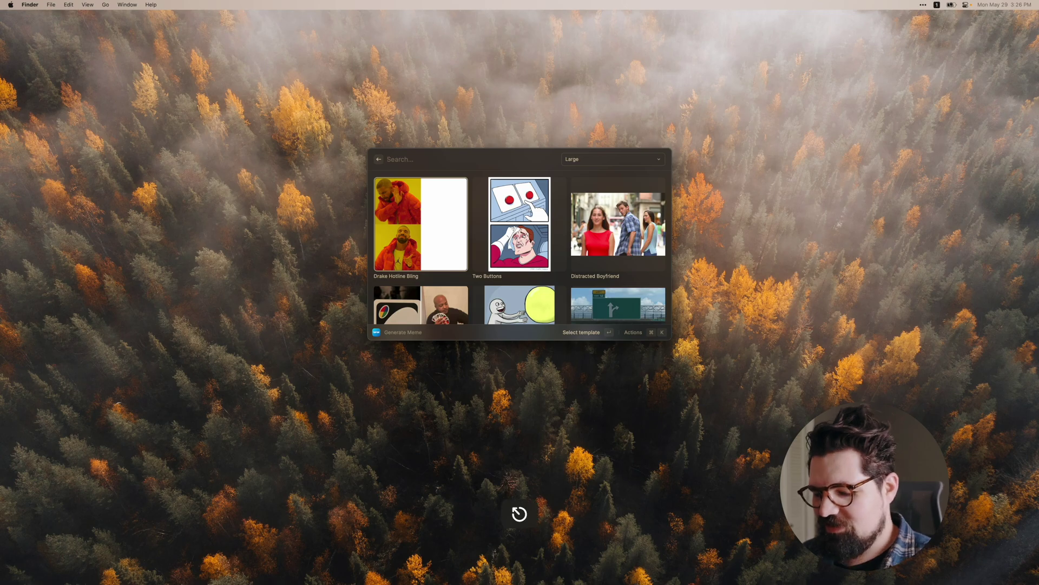
key(Escape)
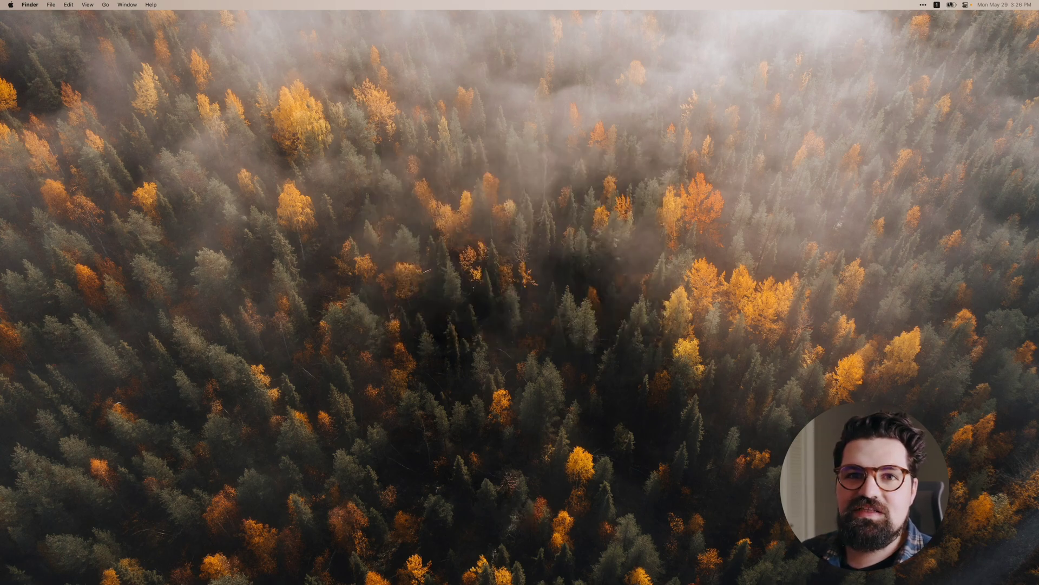
Trigger the confetti effect across the desktop repeatedly.
key(ctrl+c)
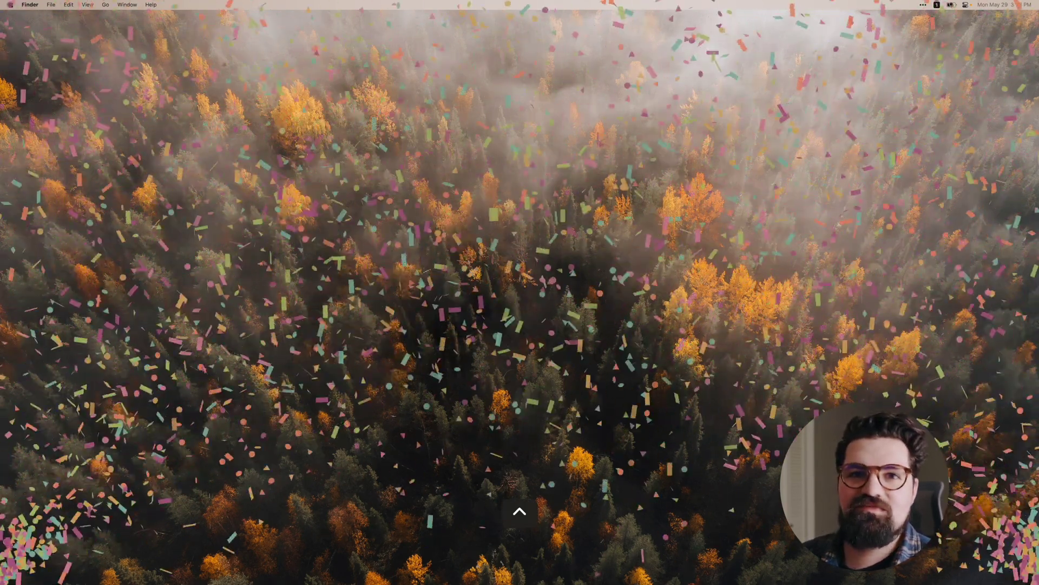
key(ctrl+alt+super)
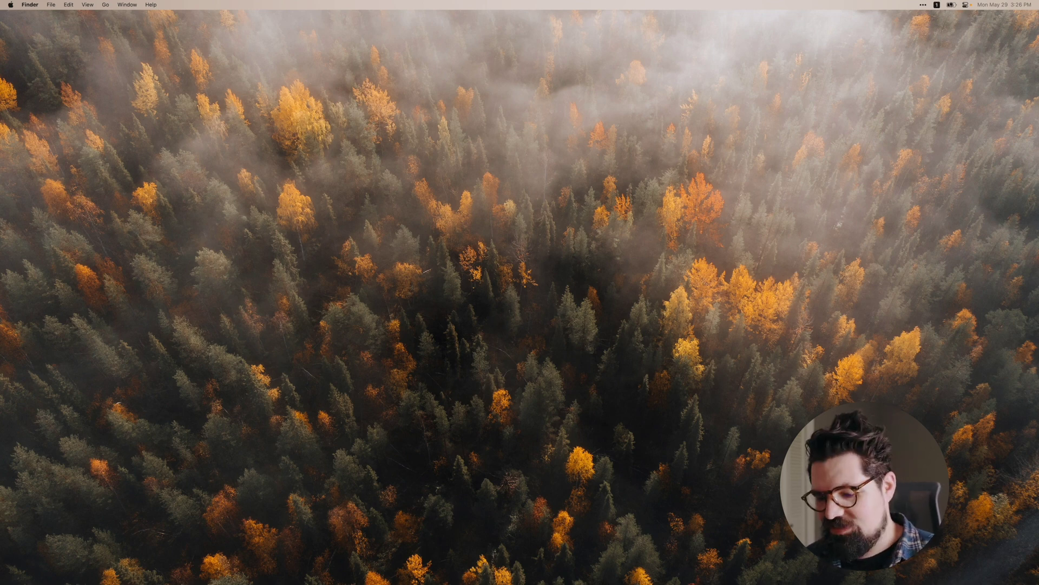
key(ctrl)
key(ctrl)
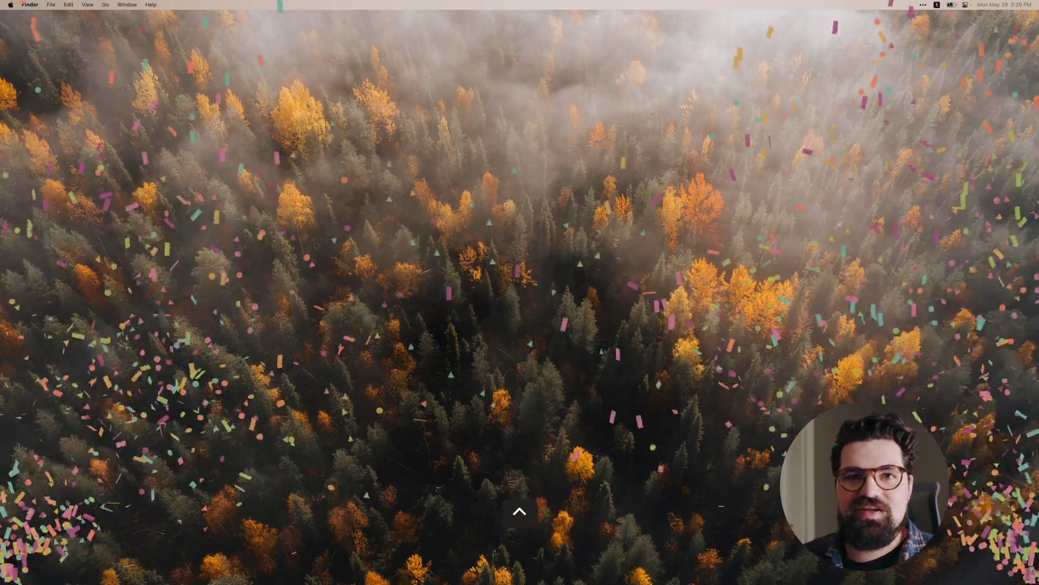
key(ctrl)
key(ctrl)
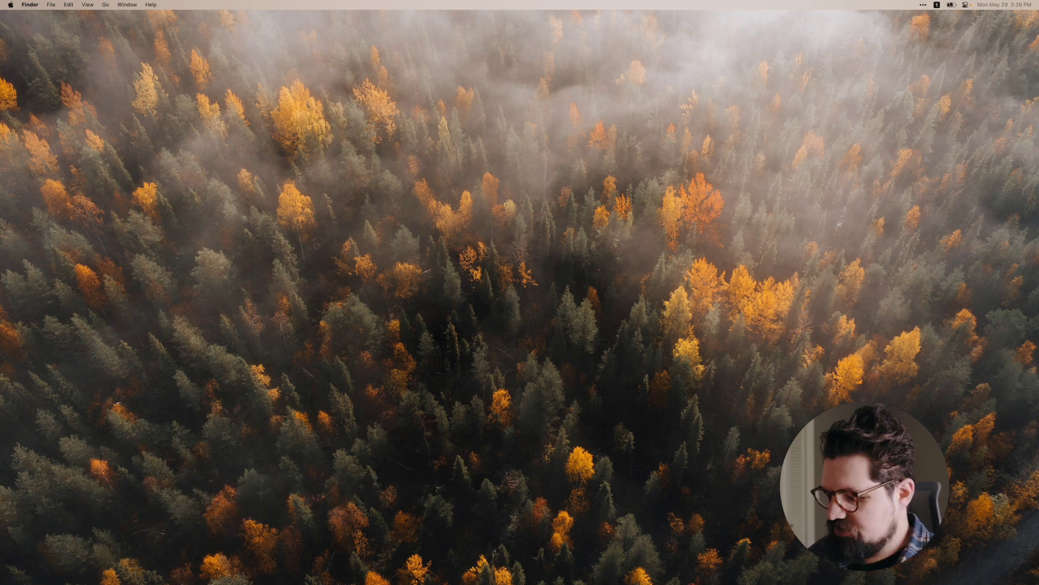
Open an Alacritty terminal window and snap it to the left half of the desktop by searching for "left".
key(ctrl+t)
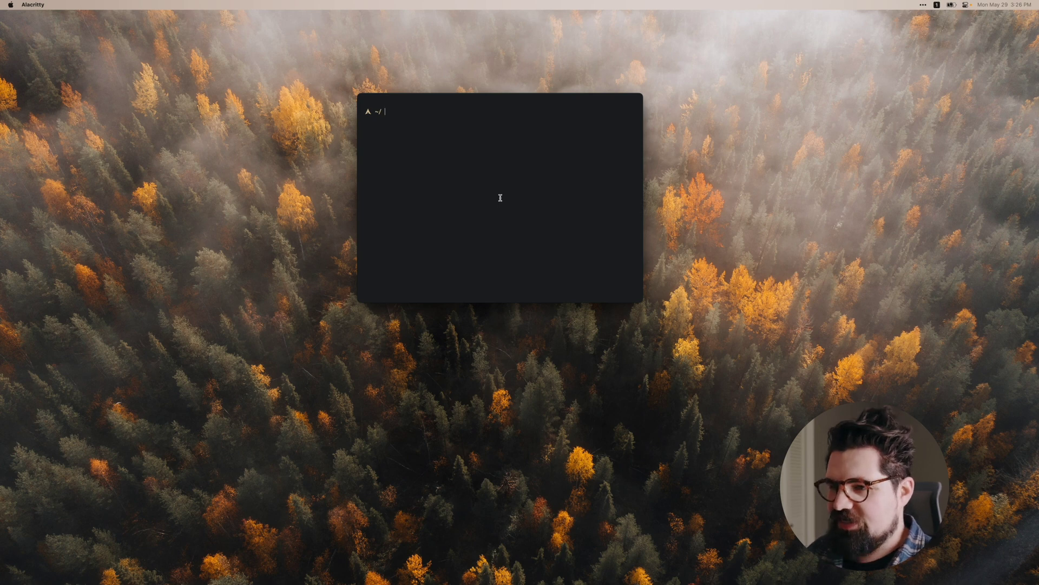
key(super+space)
text(left)
key(Return)
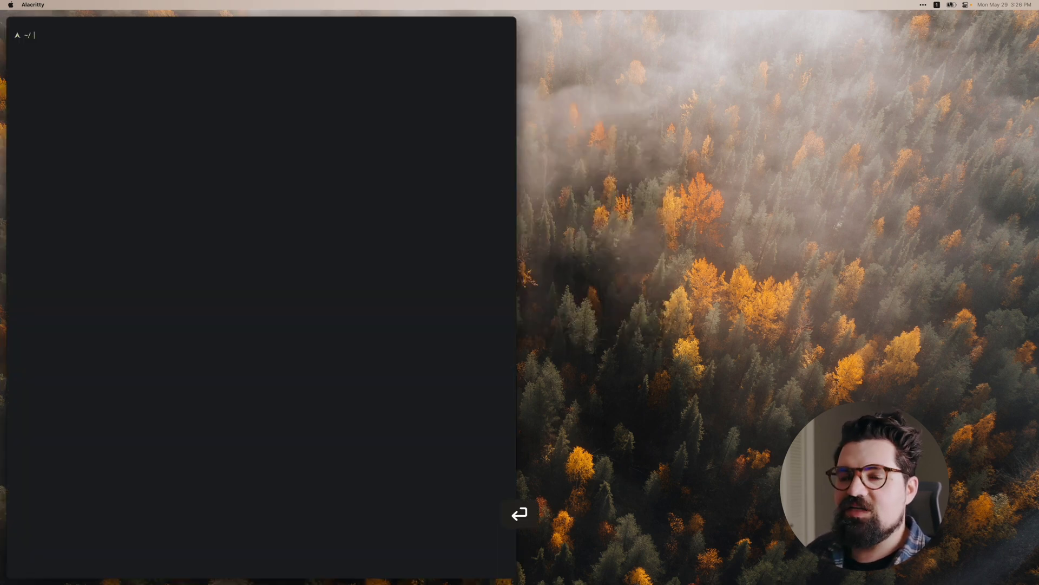
Snap the terminal window to the right half of the desktop by searching the launcher for "right".
key(super+space)
text(right)
key(Return)
Run the Almost Maximize window management command on the terminal window.
key(super+space)
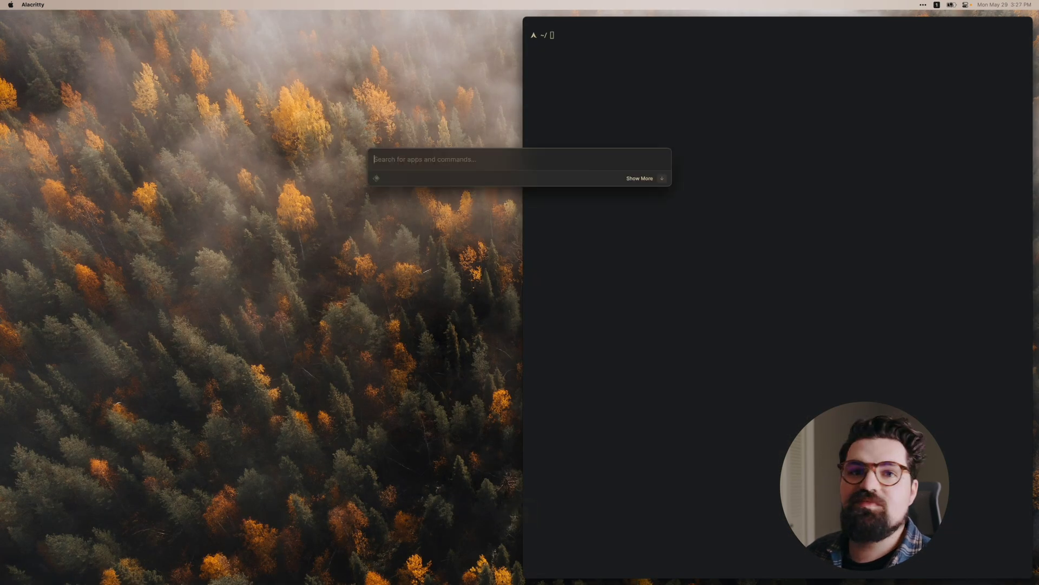
text(almost)
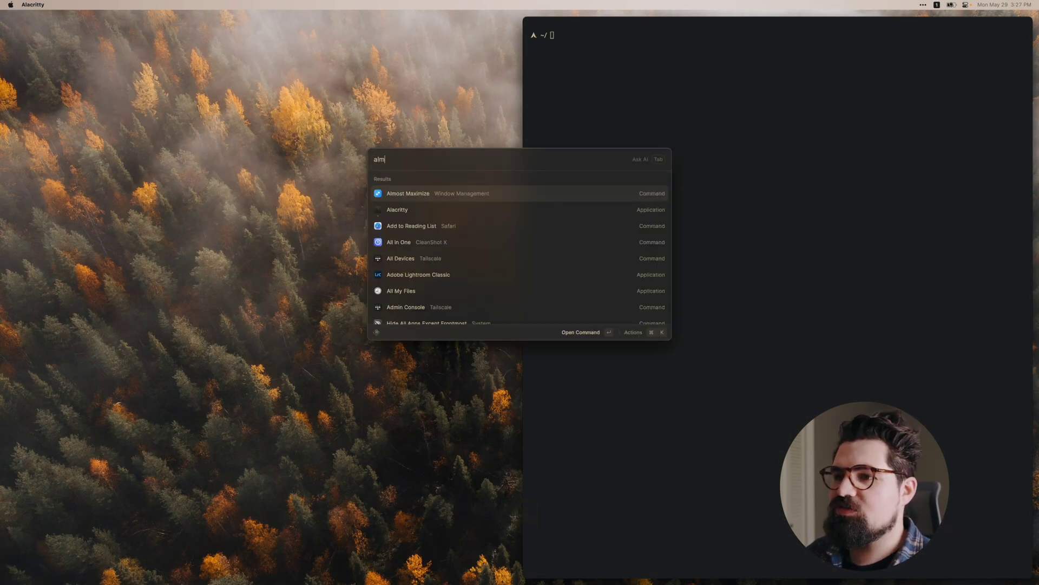
key(Return)
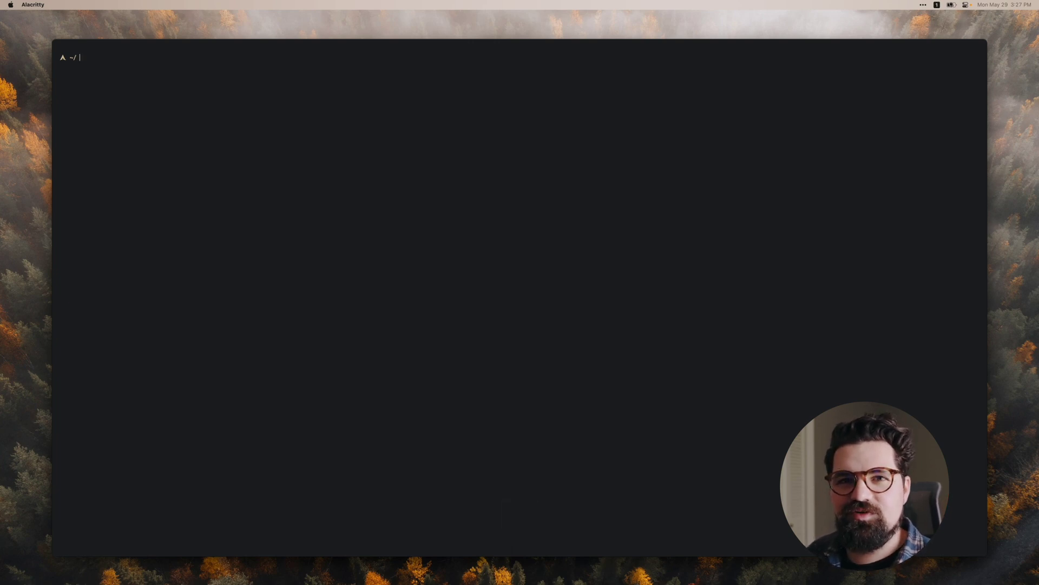
Resize the terminal window with the window command found by searching for "reaso", then quit Alacritty.
key(super+space)
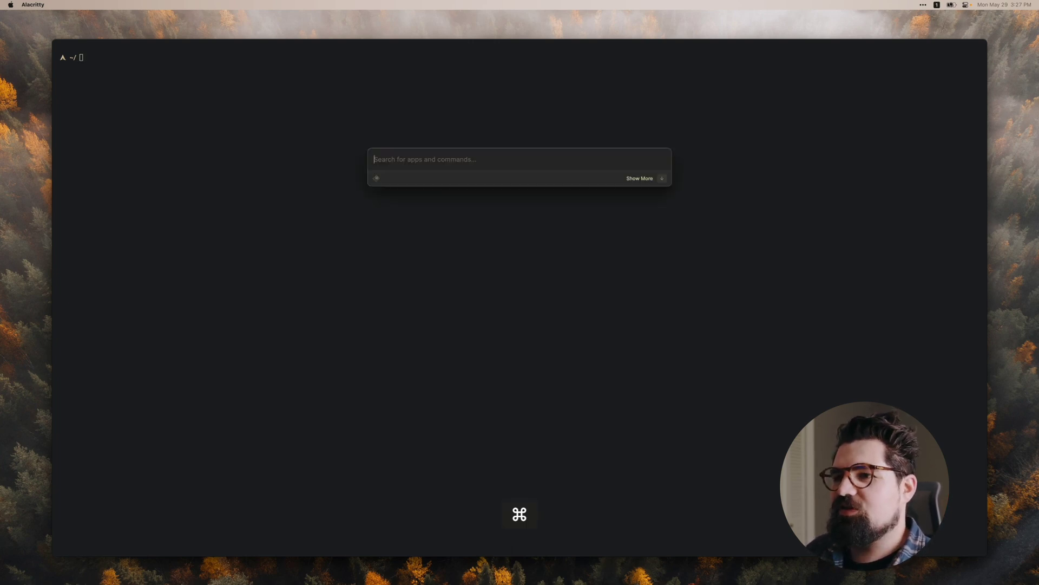
text(reaso)
key(Return)
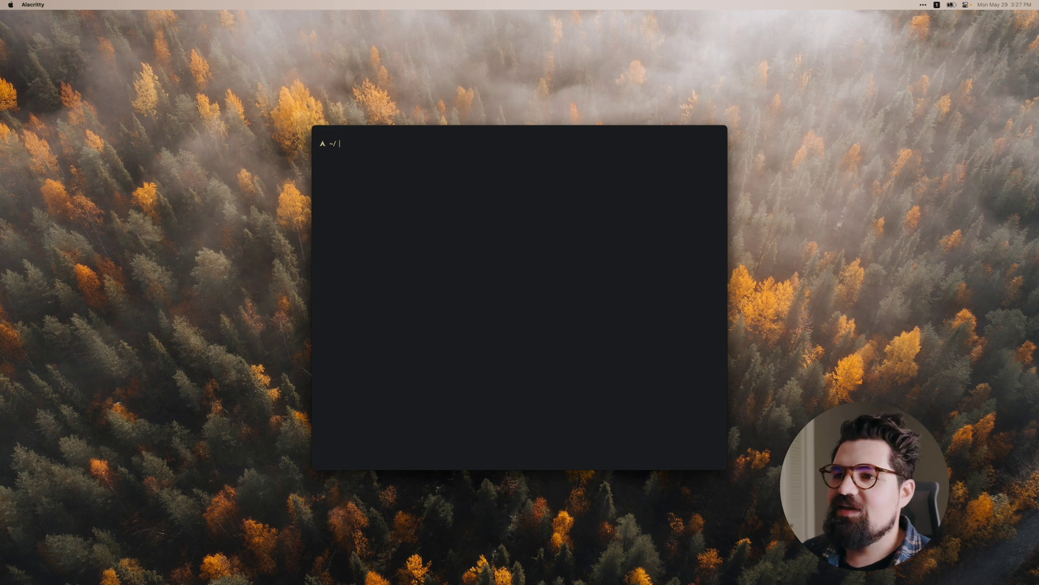
key(super+q)
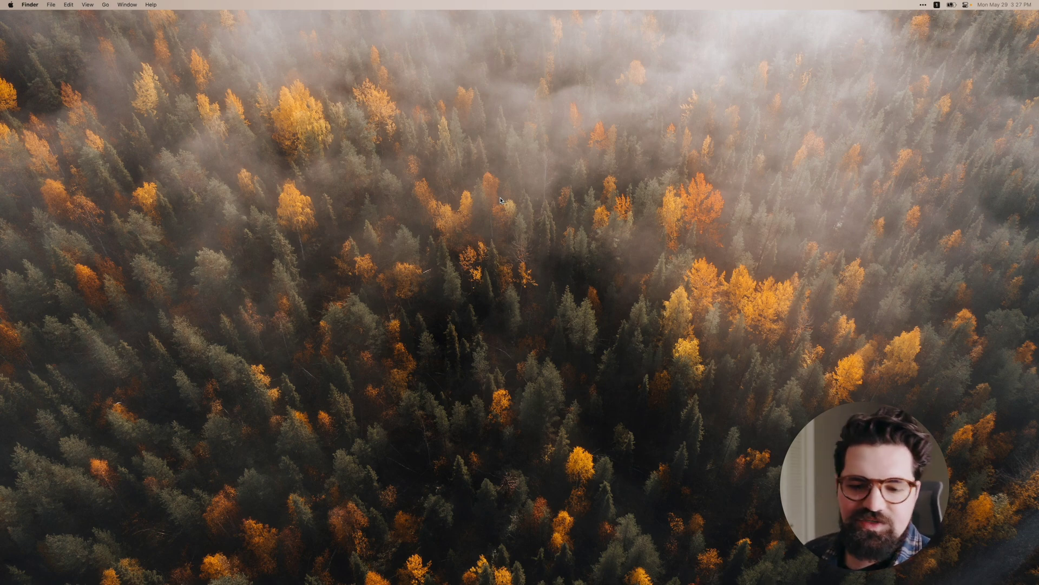
Search the launcher for "ver" and open the list of recent Vercel deployments.
key(alt+space)
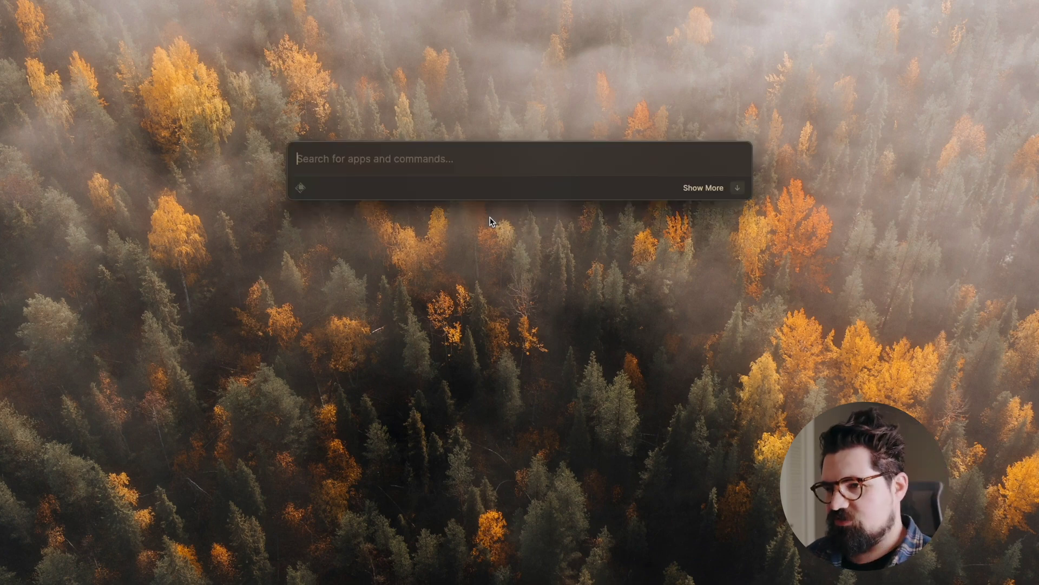
text(ver)
key(Return)
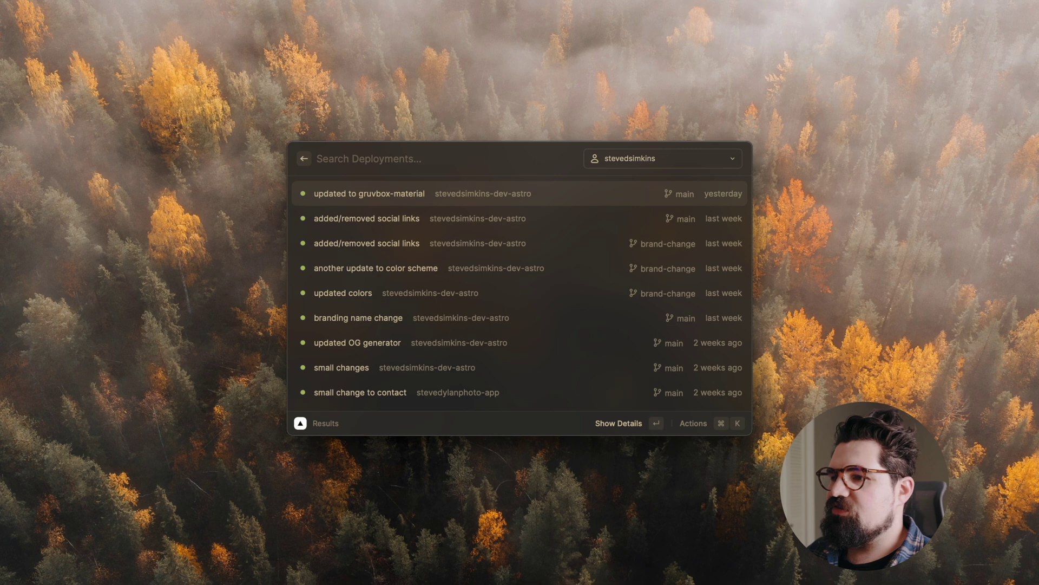
View the details of the "updated to gruvbox-material" deployment and close the launcher.
key(Return)
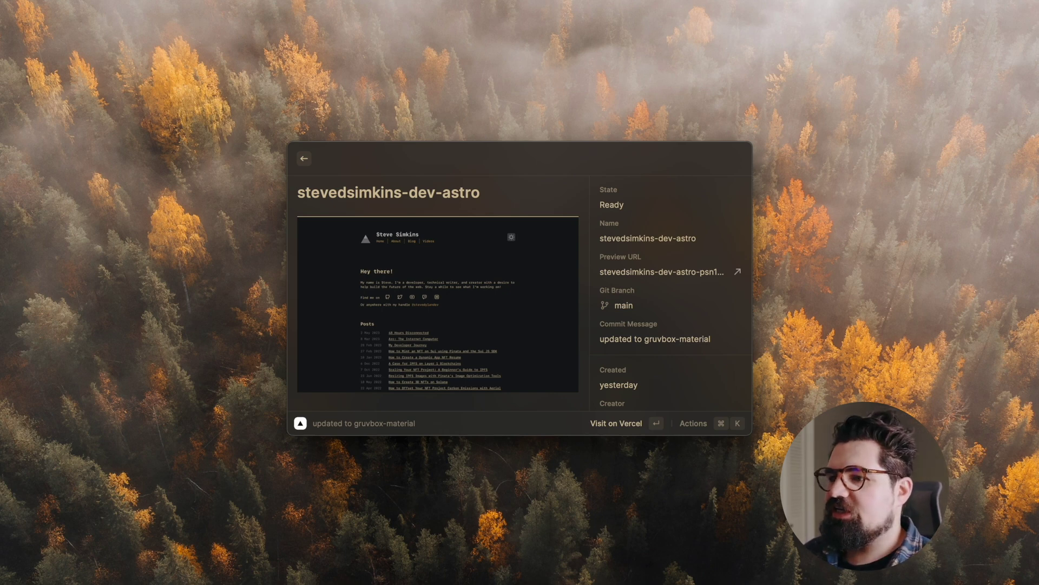
key(Escape)
key(Escape)
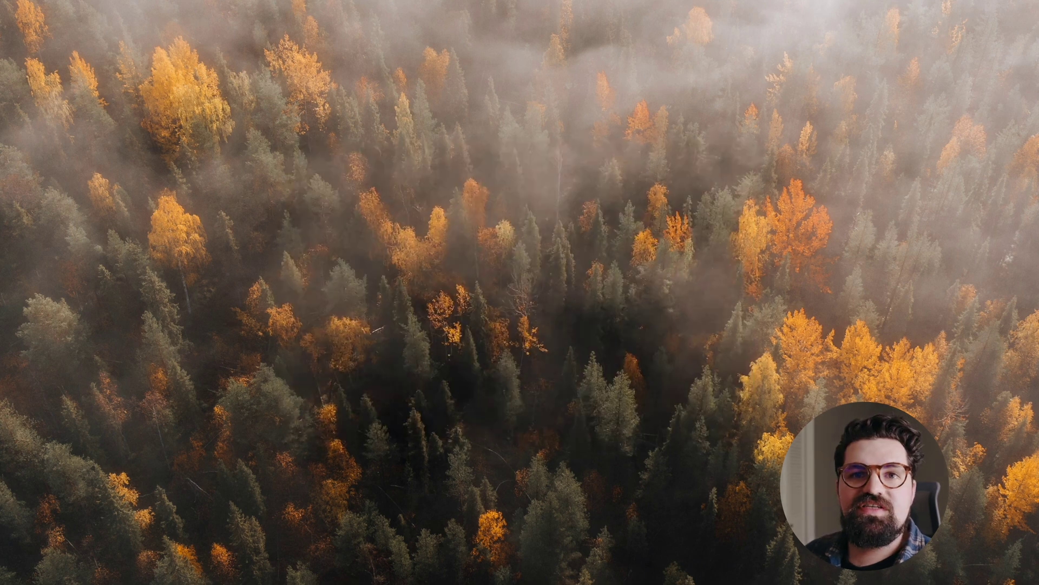
Search the launcher for "jira", open the Create Issue form, review its fields and close it without creating an issue.
key(alt+space)
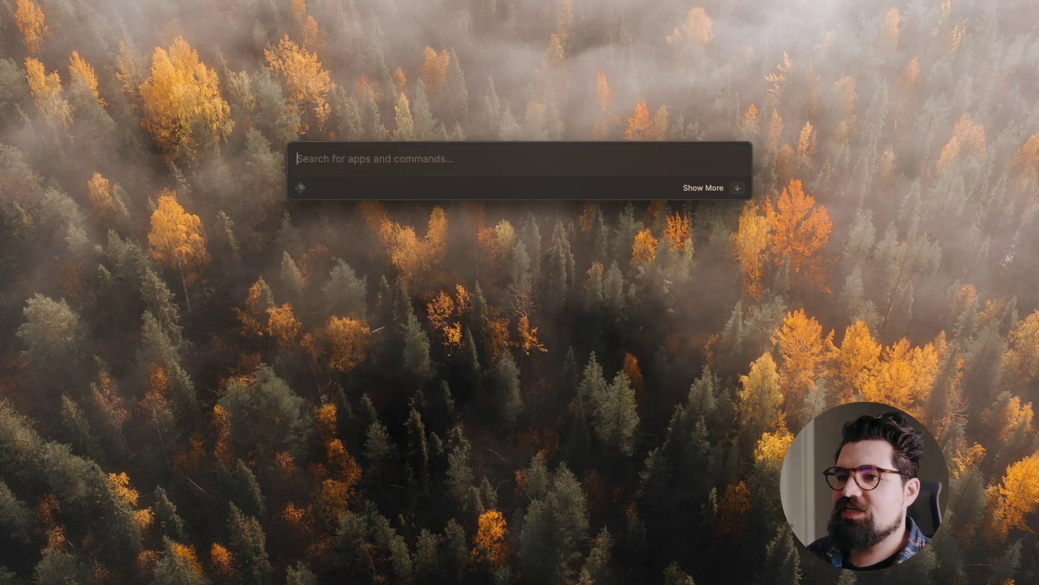
text(jira)
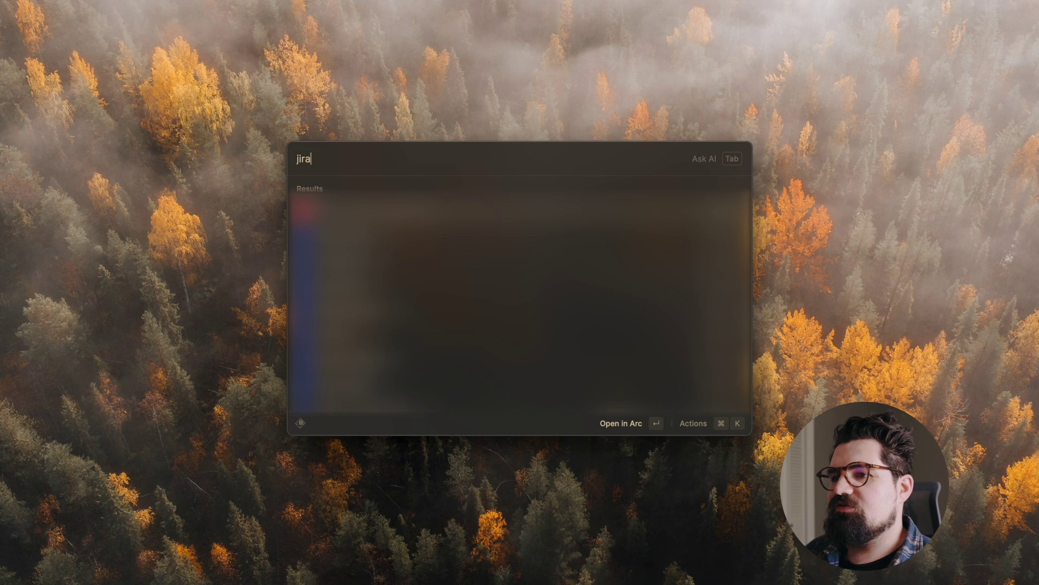
key(Down)
key(Return)
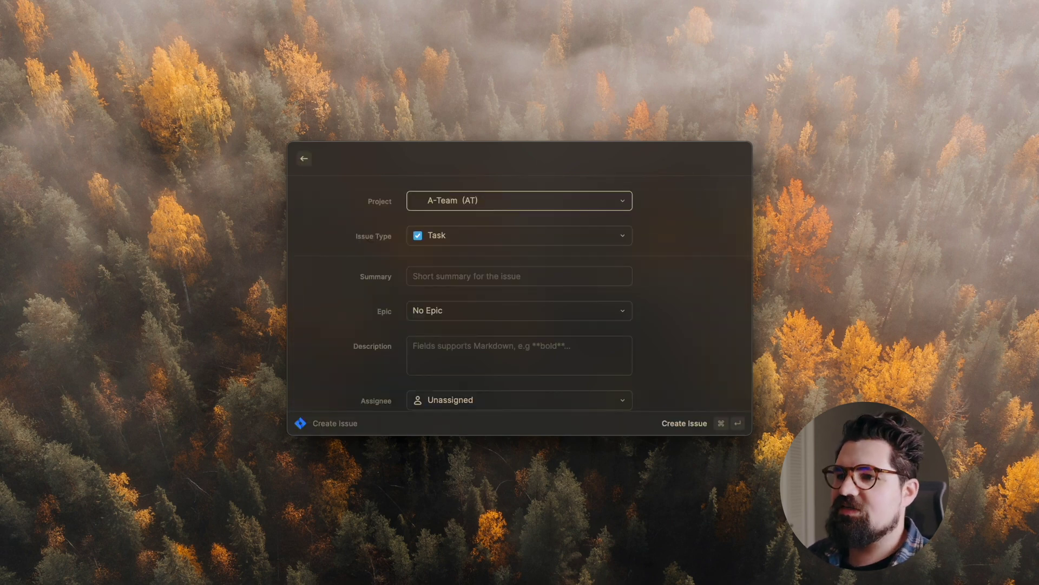
scroll(506, 267, down, 5)
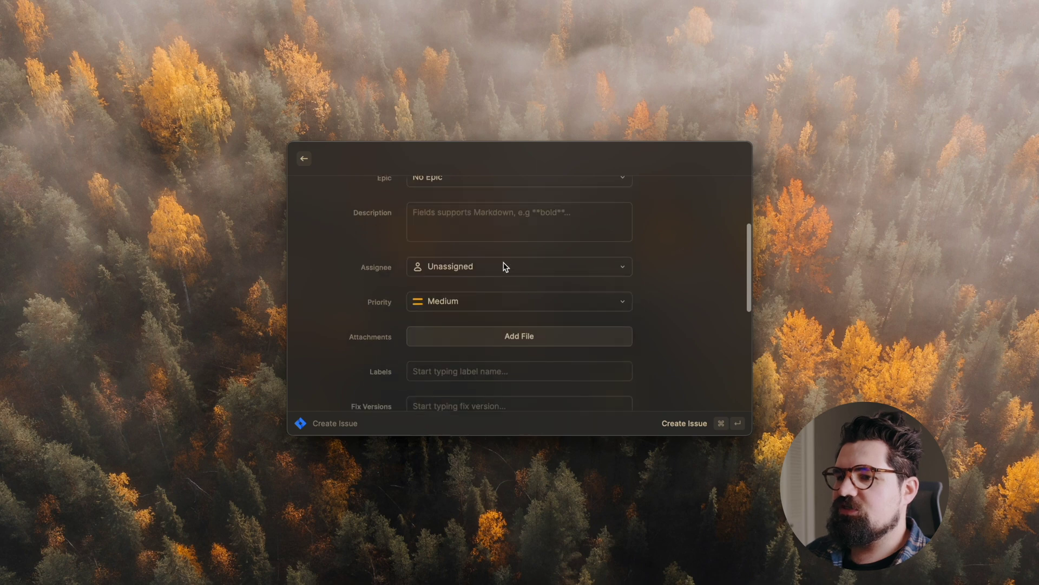
scroll(461, 248, down, 5)
scroll(467, 253, up, 9)
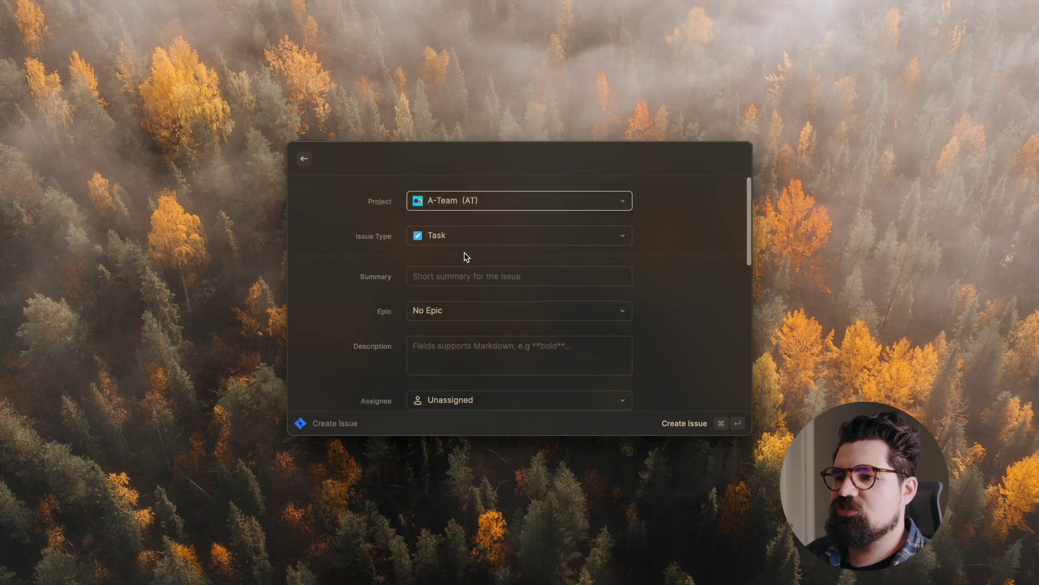
key(Escape)
key(Escape)
key(Escape)
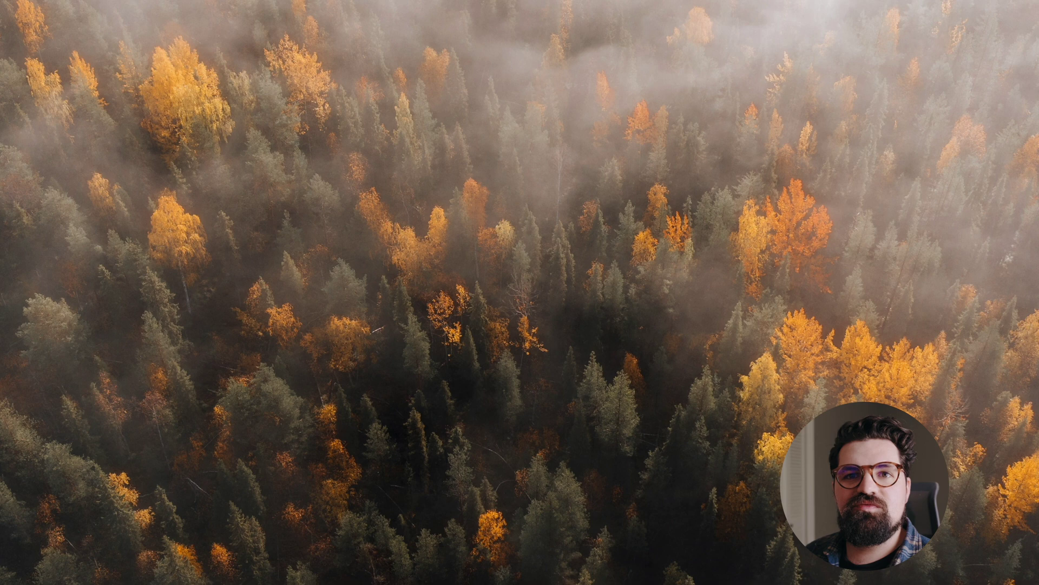
Search the launcher for "spot" and open Spotify's Browse All command.
key(alt+space)
text(spot)
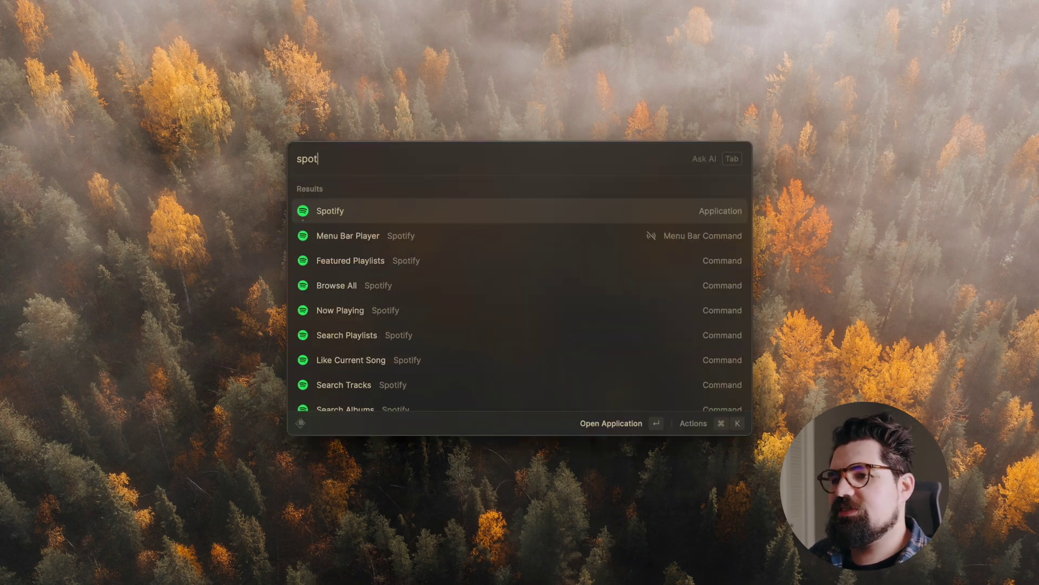
key(Down)
key(Down)
key(Down)
key(Return)
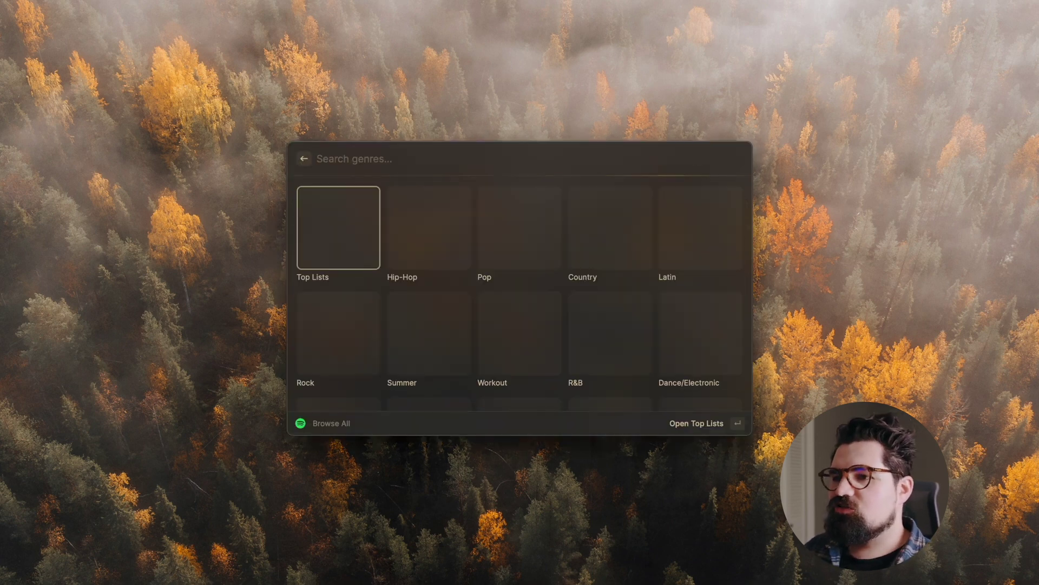
Browse the Spotify genre grid as far as the Netflix row and return to the launcher results.
key(Right)
key(Right)
key(Down)
key(Down)
key(Left)
key(Left)
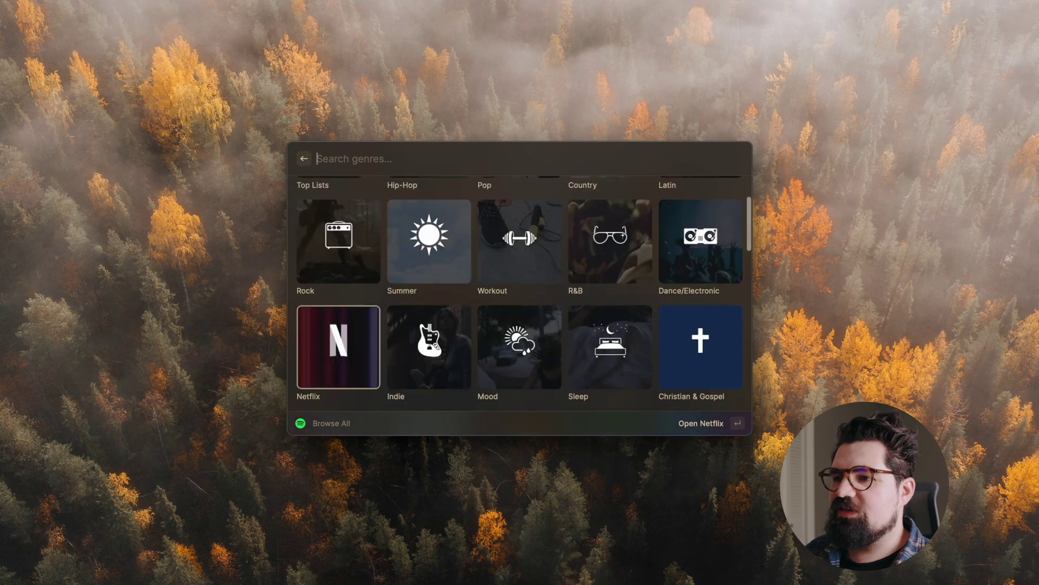
key(Up)
key(Up)
key(Escape)
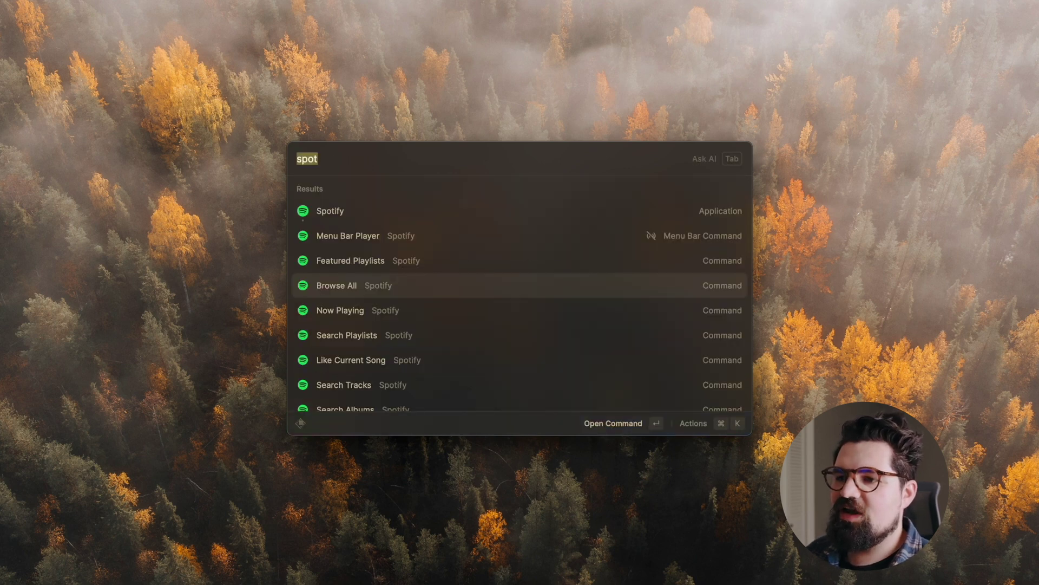
Open Spotify's Search Albums command from the results and close it without searching.
key(Down)
key(Down)
key(Down)
key(Down)
key(Down)
key(Return)
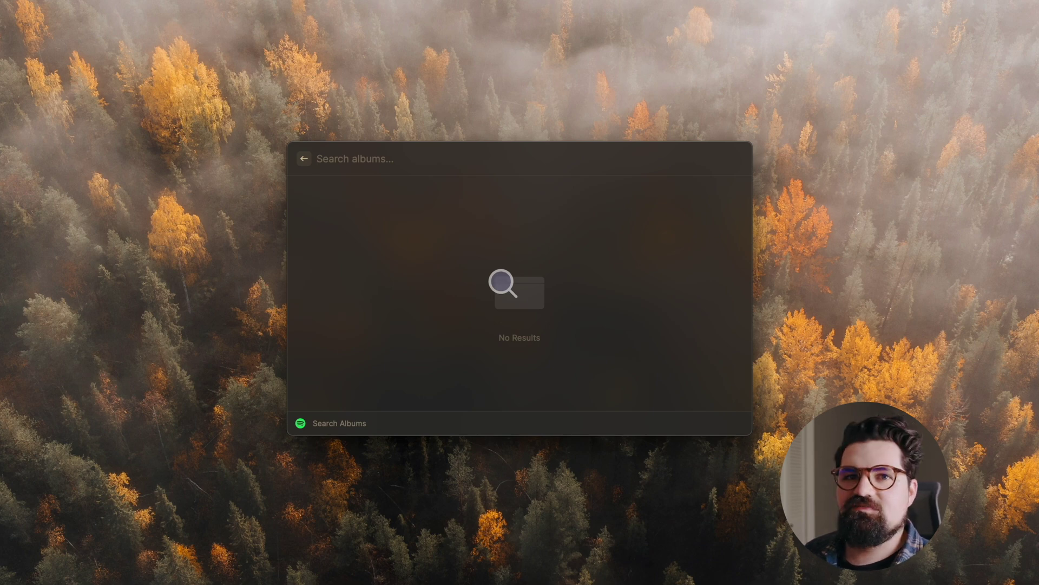
key(Escape)
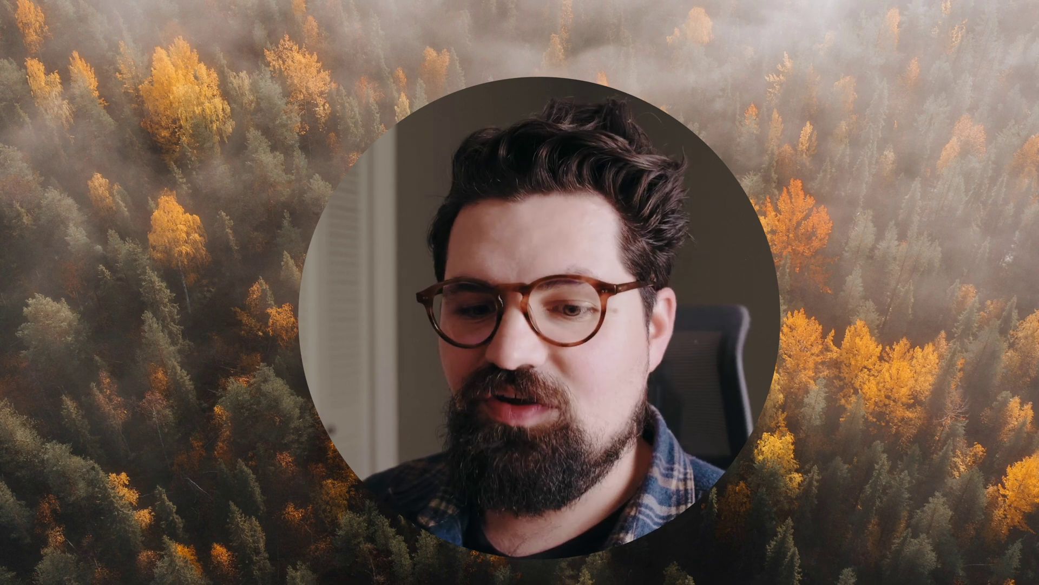
Ask Quick AI "what is the capital of spain" from the launcher and dismiss the answer.
key(alt+space)
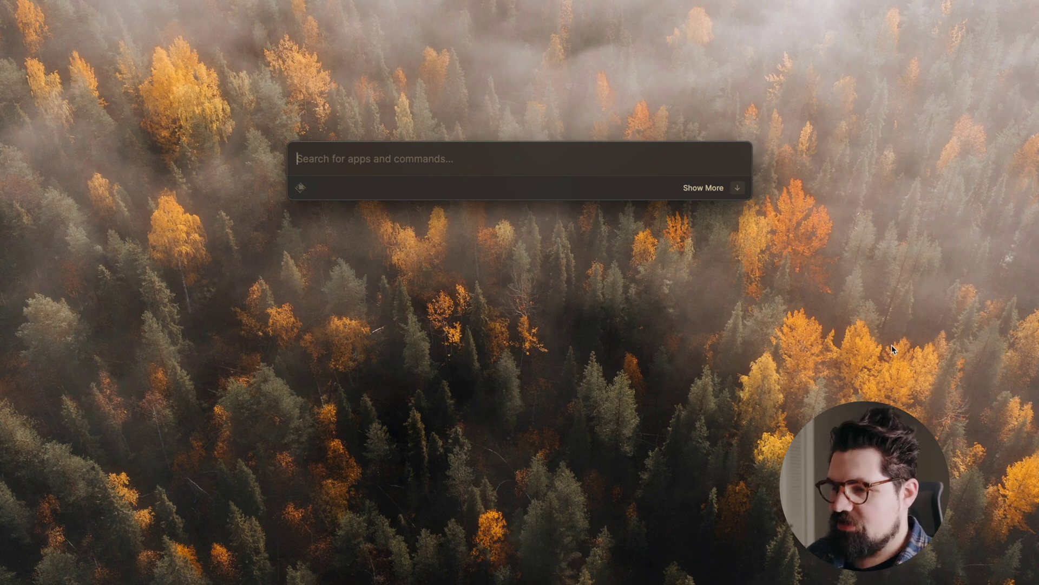
text(what is the capi)
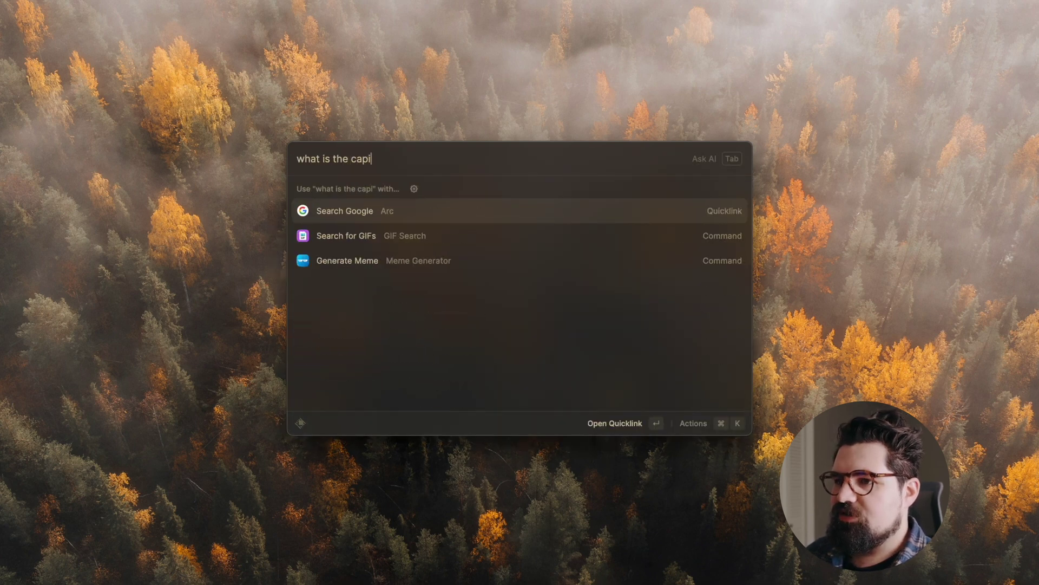
text(tal of spain)
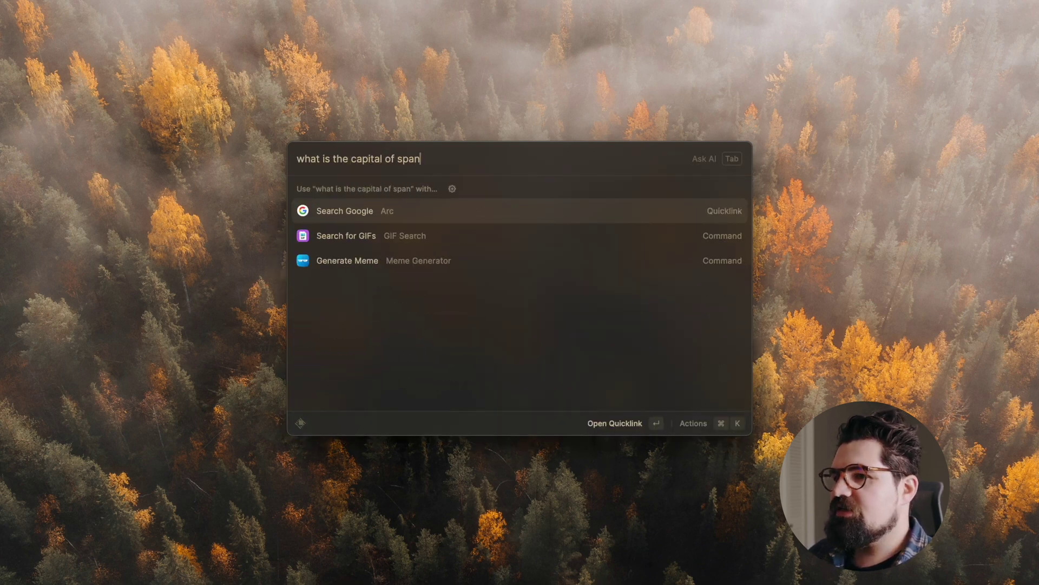
key(Tab)
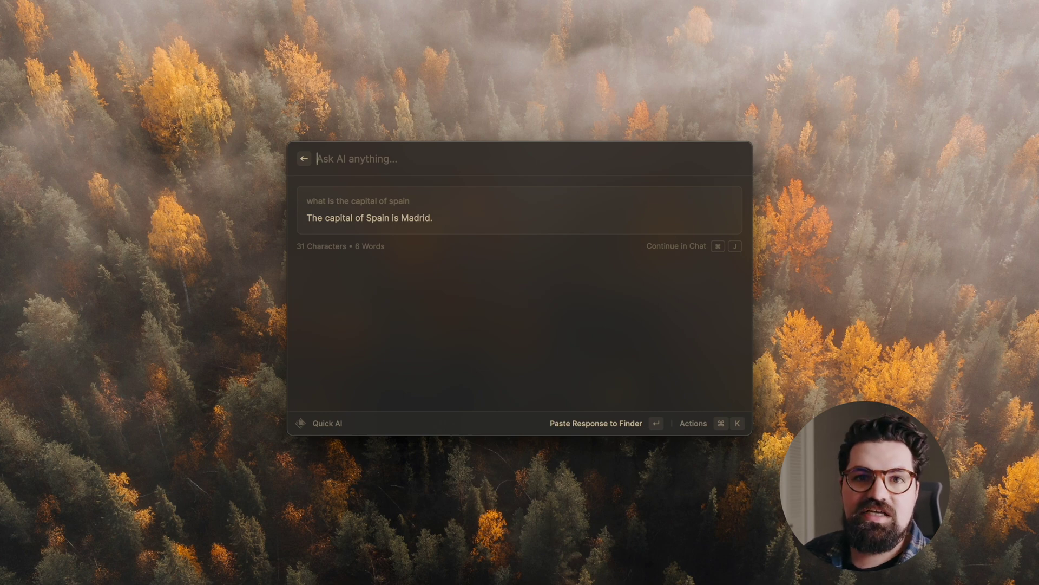
key(Escape)
key(Escape)
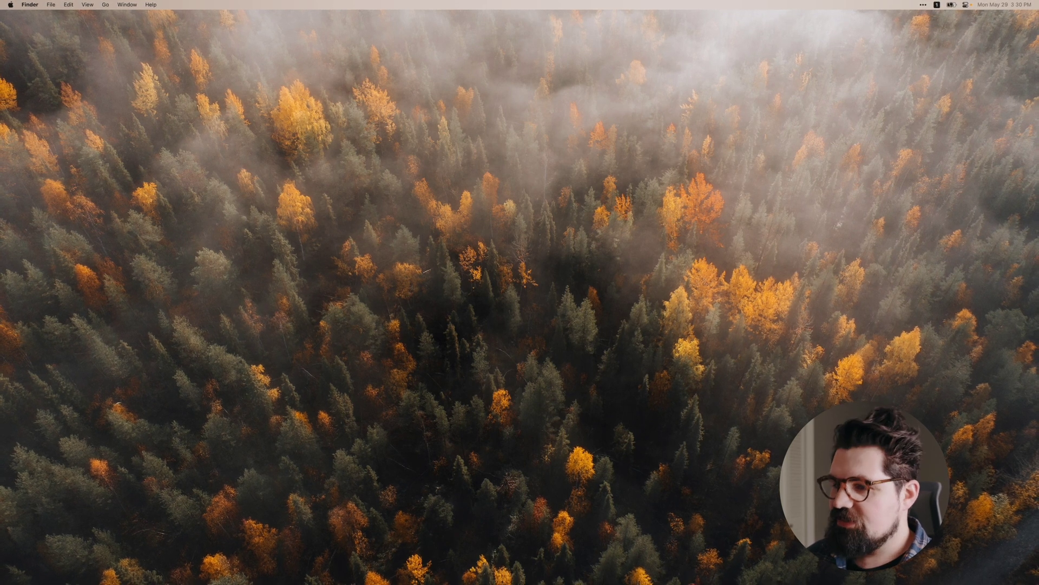
Open the AI Chat window, start a new chat and move the window to the upper right of the desktop.
key(alt+super+space)
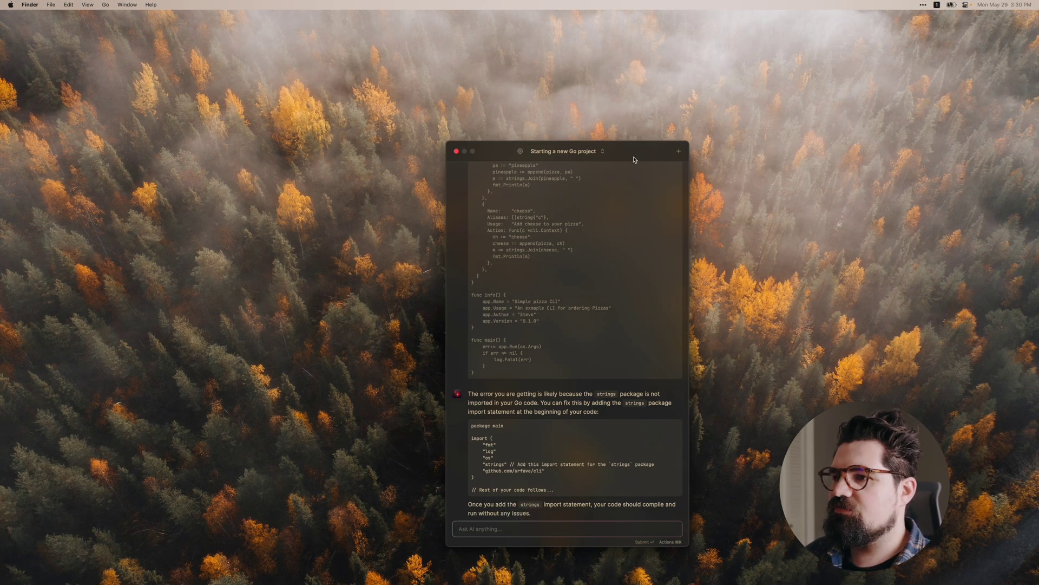
drag(634, 159, 591, 106)
click(639, 98)
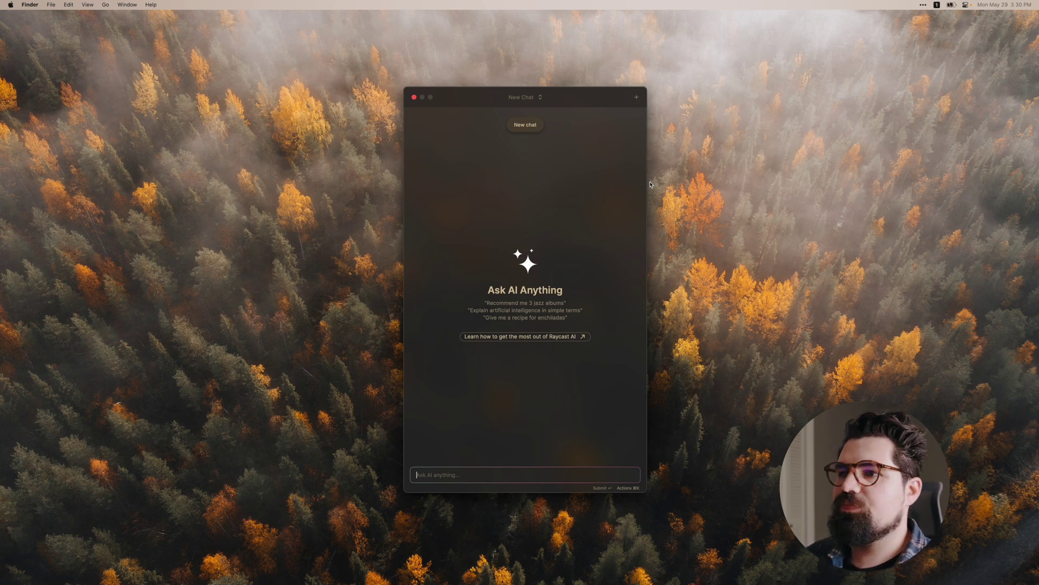
drag(555, 99, 883, 53)
Look over the chat history list, nudge the chat window and ask "how hot is the sun" in the new chat.
click(860, 46)
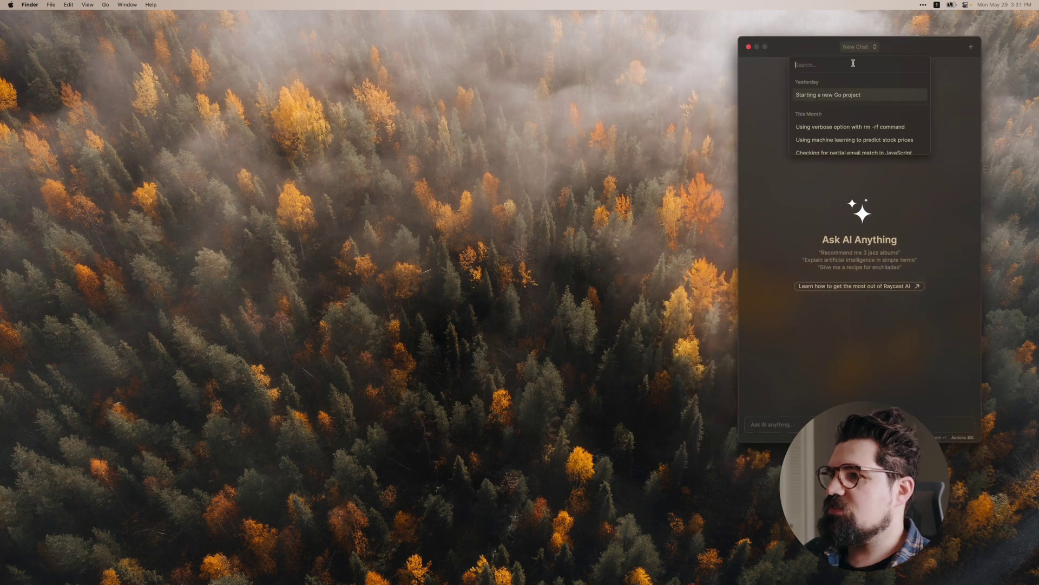
click(856, 338)
drag(855, 338, 828, 345)
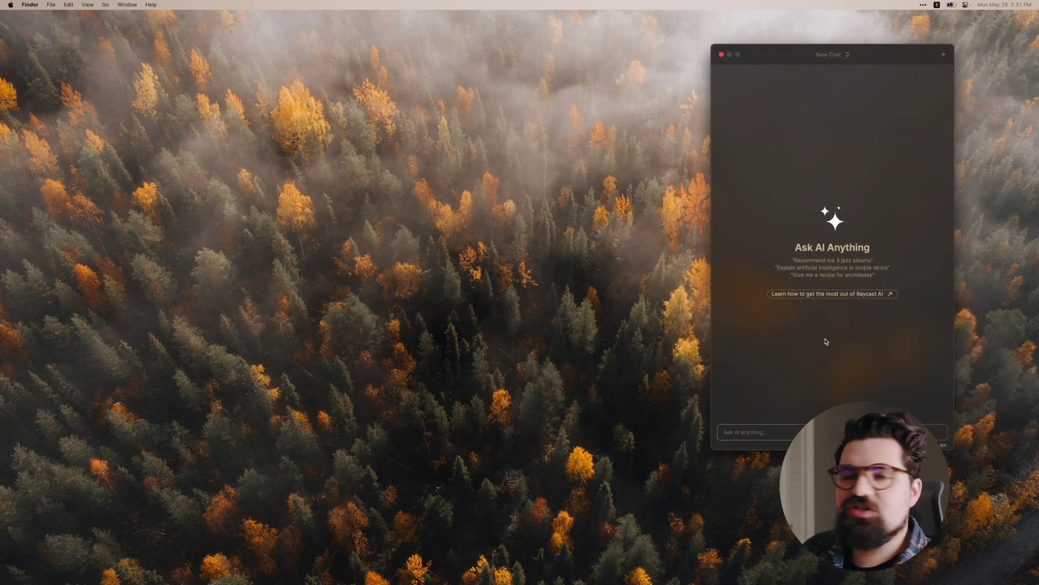
text(how hot is the sun)
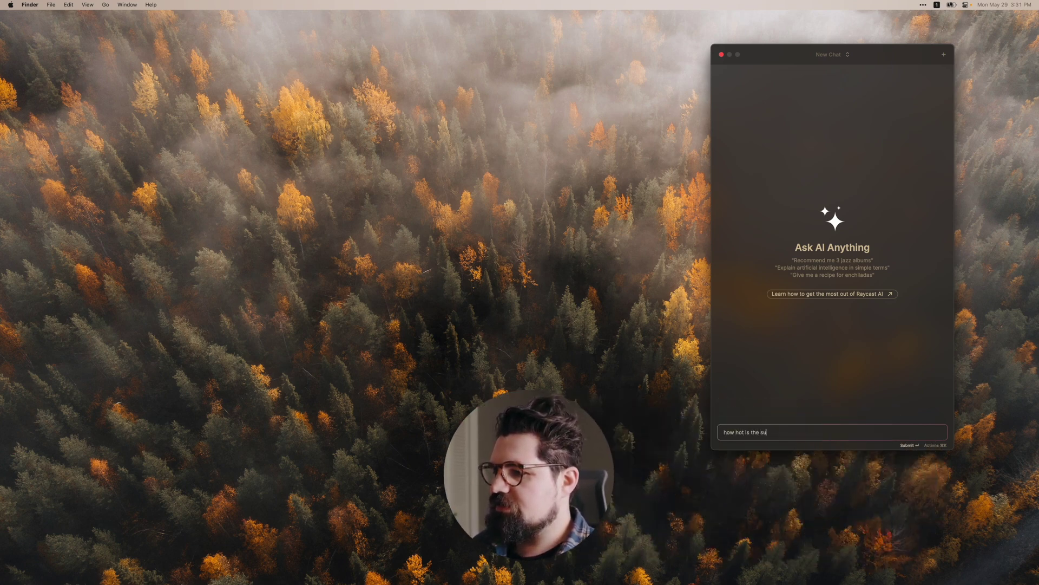
key(Return)
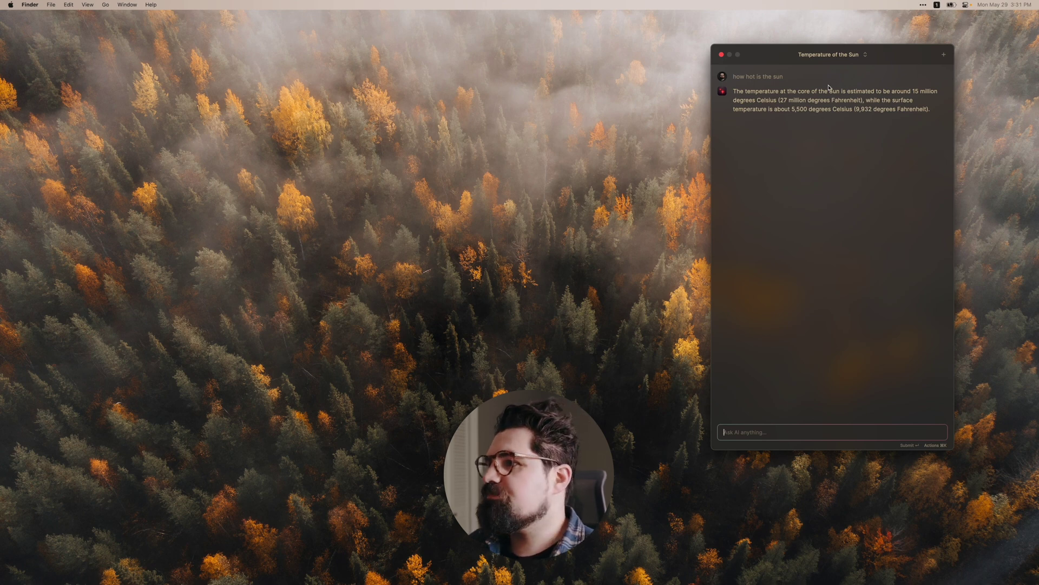
Switch to the earlier "Starting a new Go project" chat and review its code and answers.
click(827, 55)
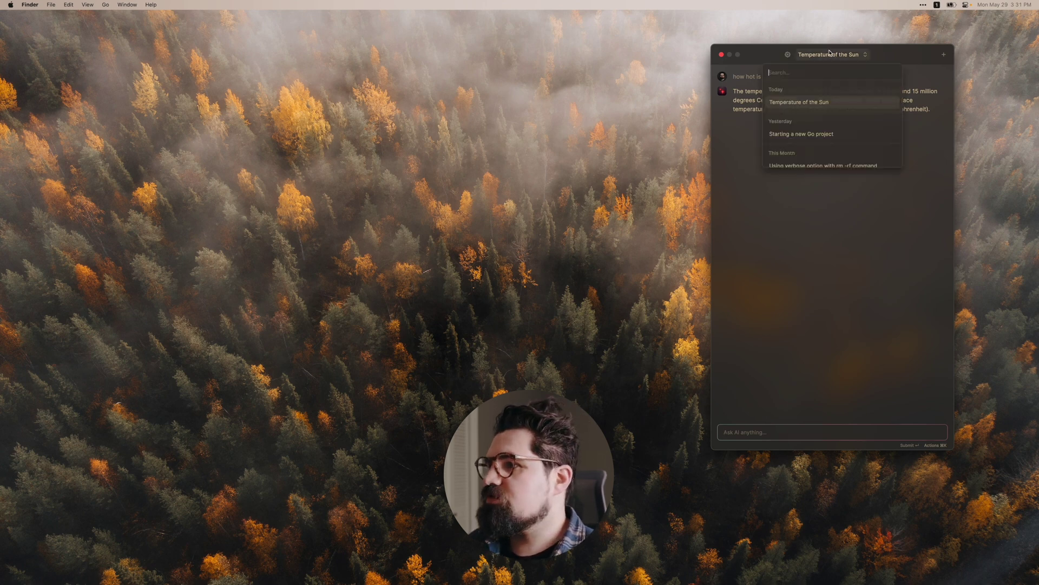
click(824, 137)
scroll(791, 215, up, 5)
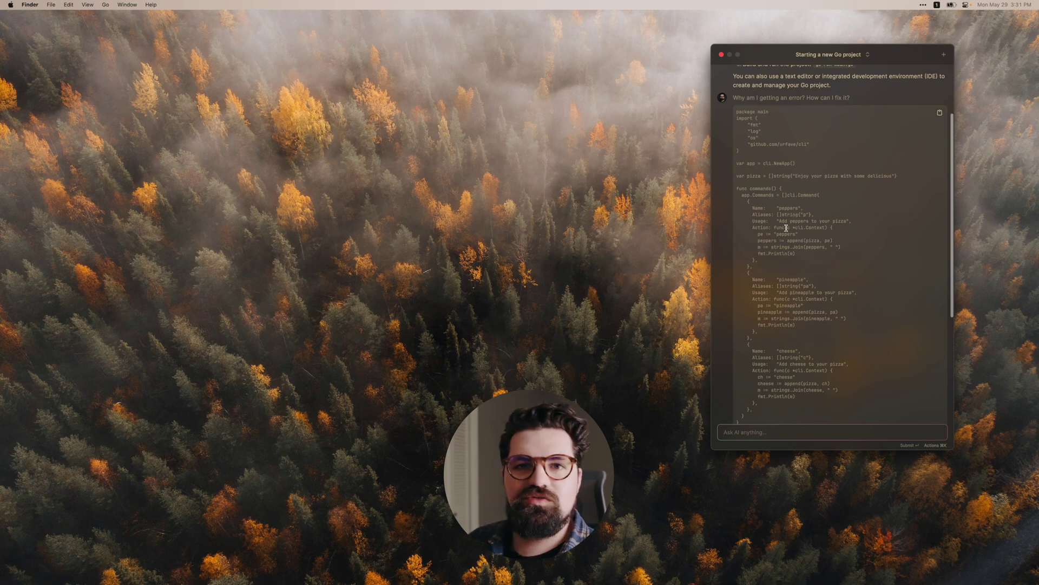
scroll(795, 229, down, 8)
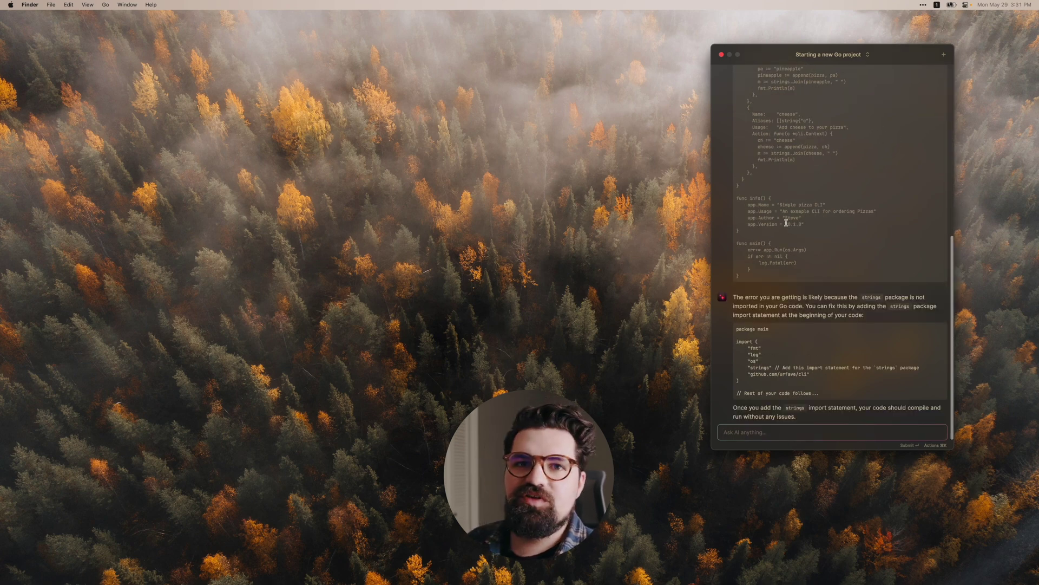
scroll(794, 229, up, 3)
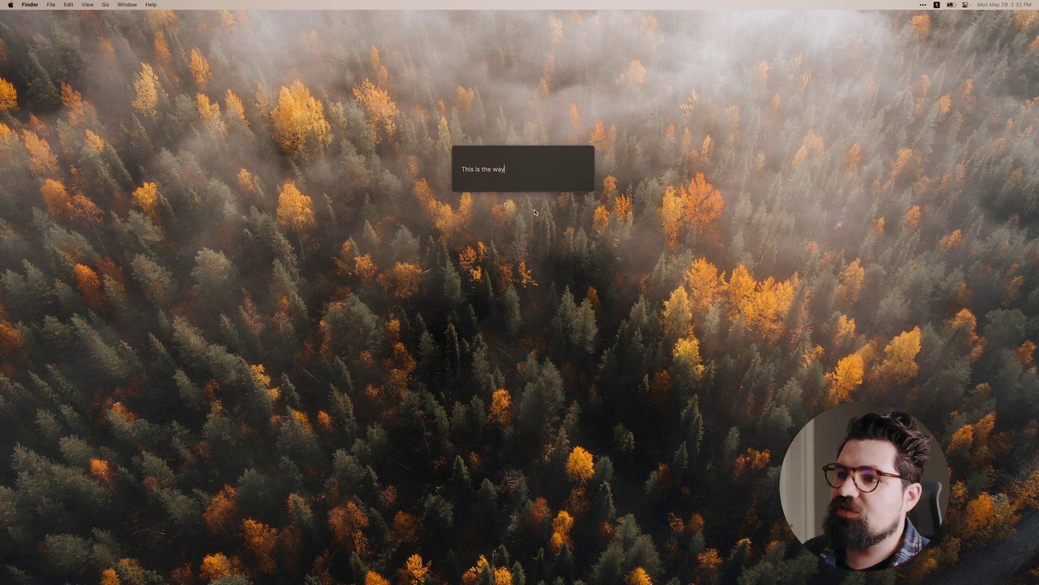
Select "This is the way" in the floating note, run the Make Longer AI command on it and dismiss the response.
drag(513, 168, 428, 165)
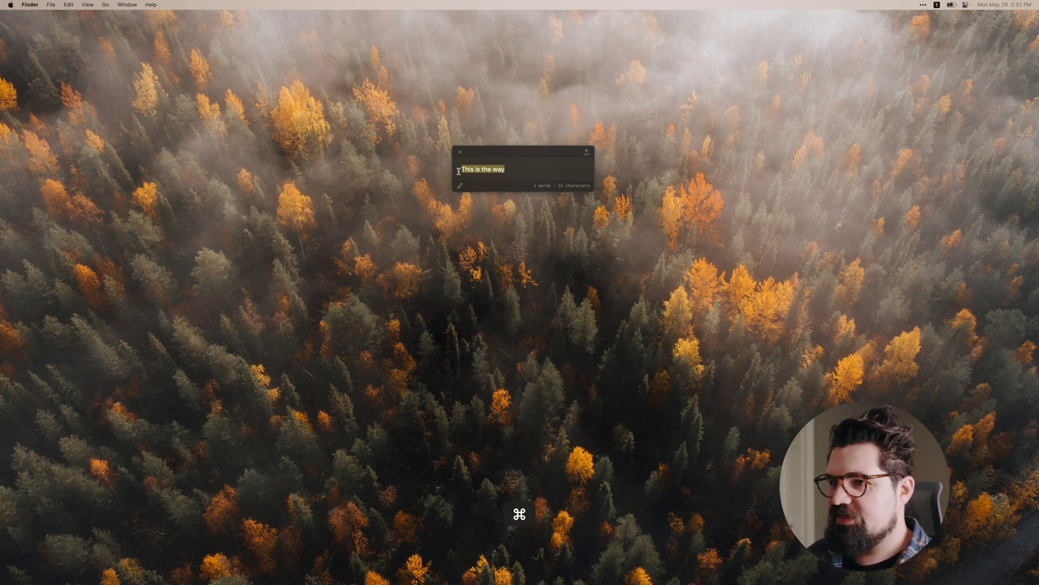
key(alt+space)
text(make l)
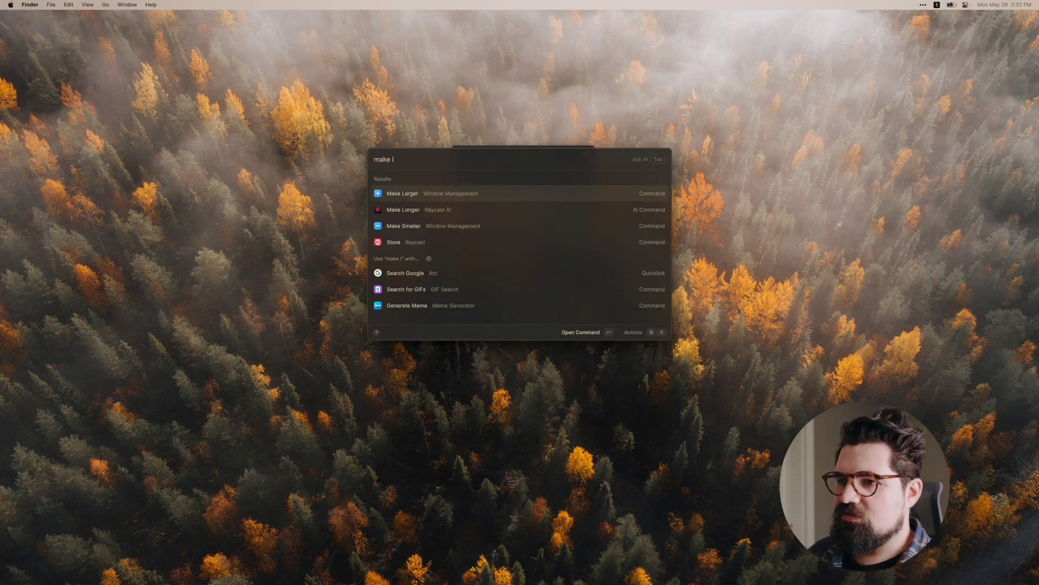
key(Down)
key(Return)
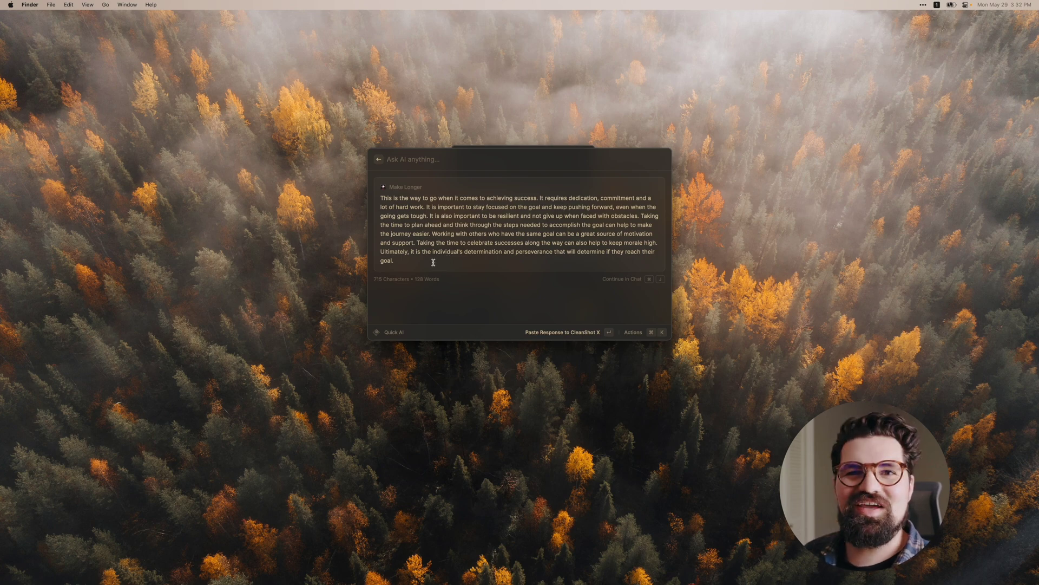
key(Escape)
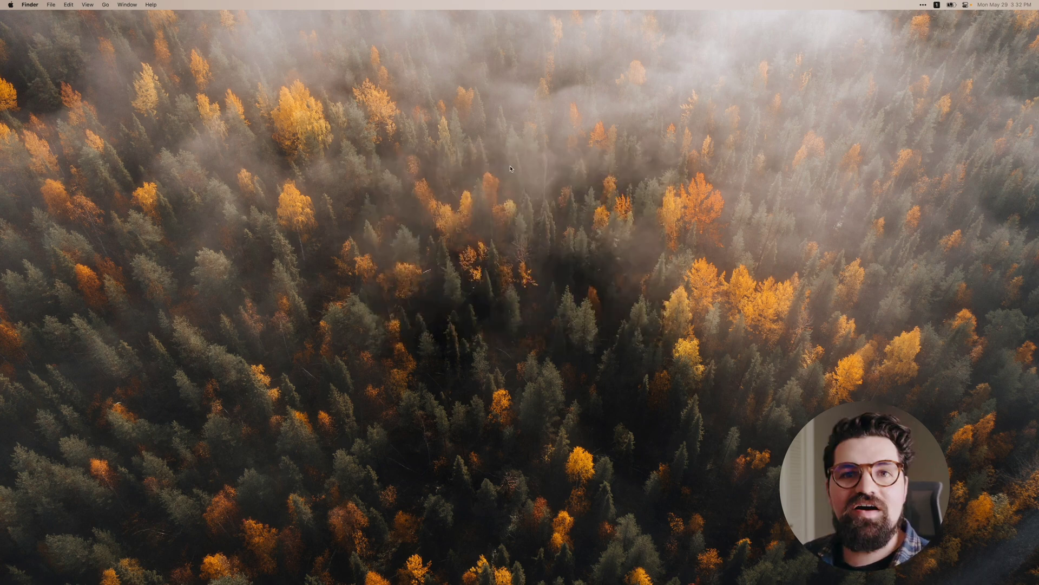